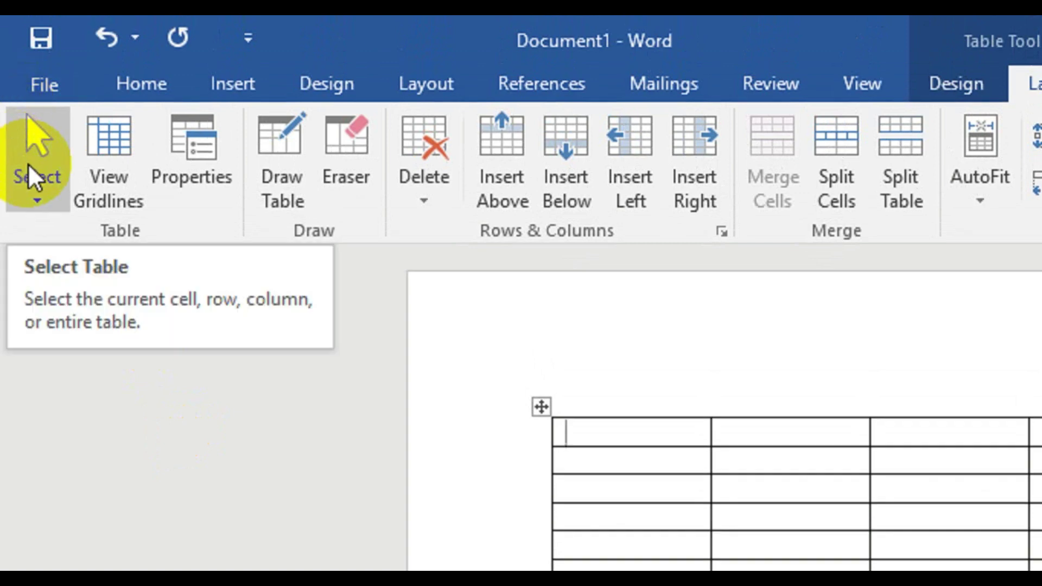
Use Layout > Select to pick the first cell, first column, first row, then the whole table.
left_click(28, 163)
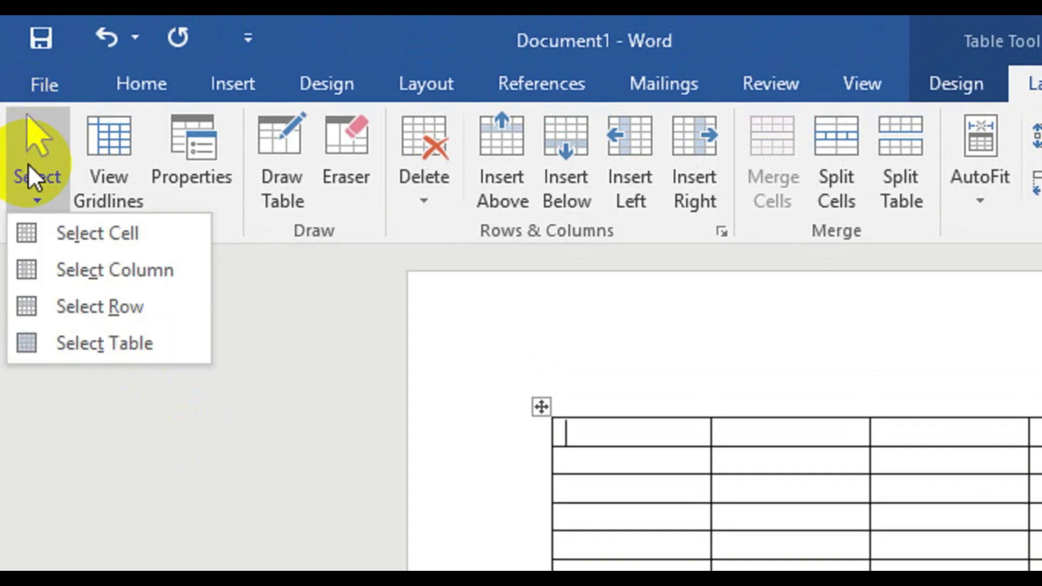
left_click(91, 238)
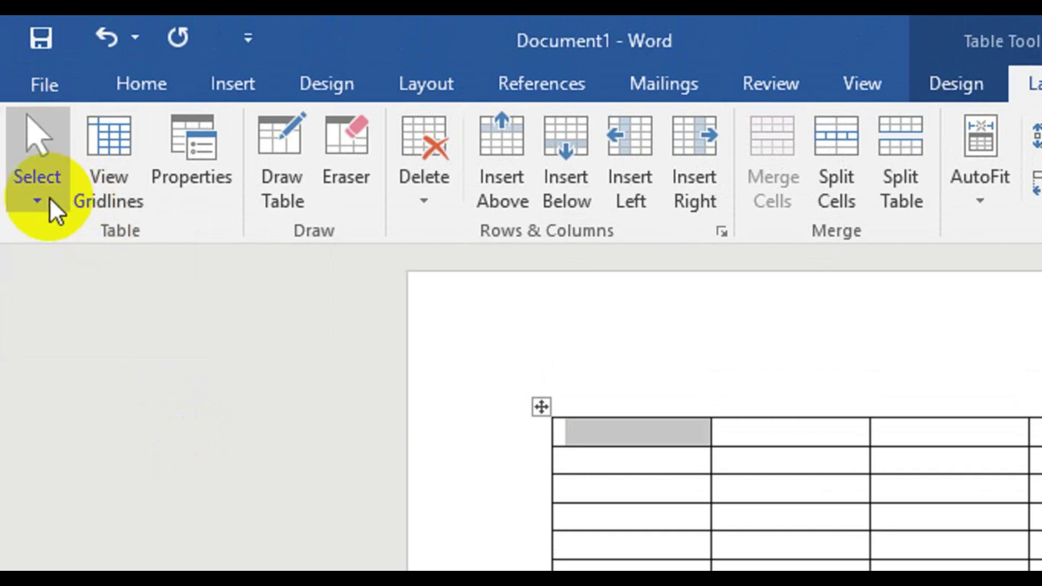
left_click(35, 200)
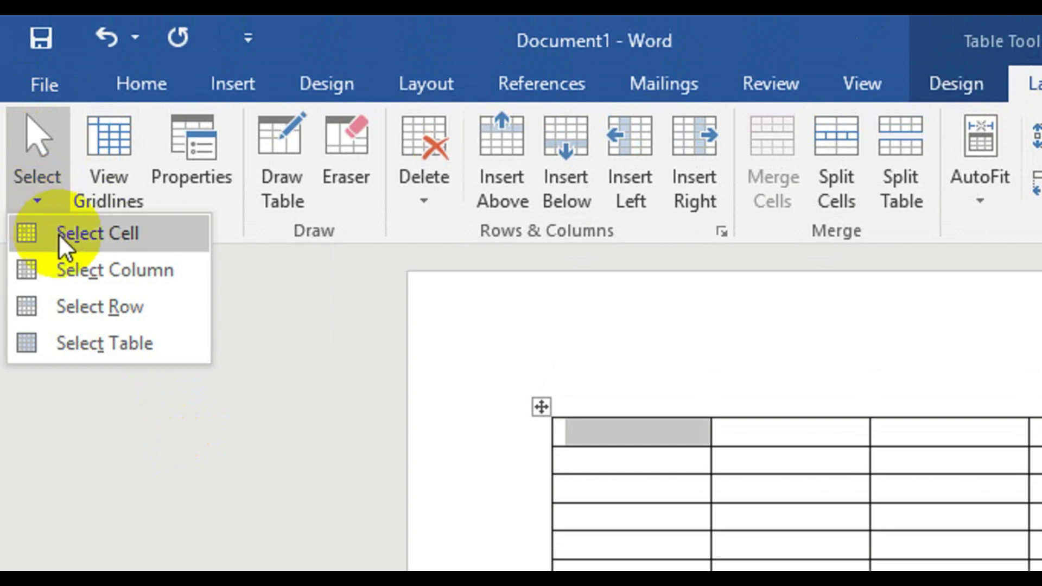
left_click(76, 270)
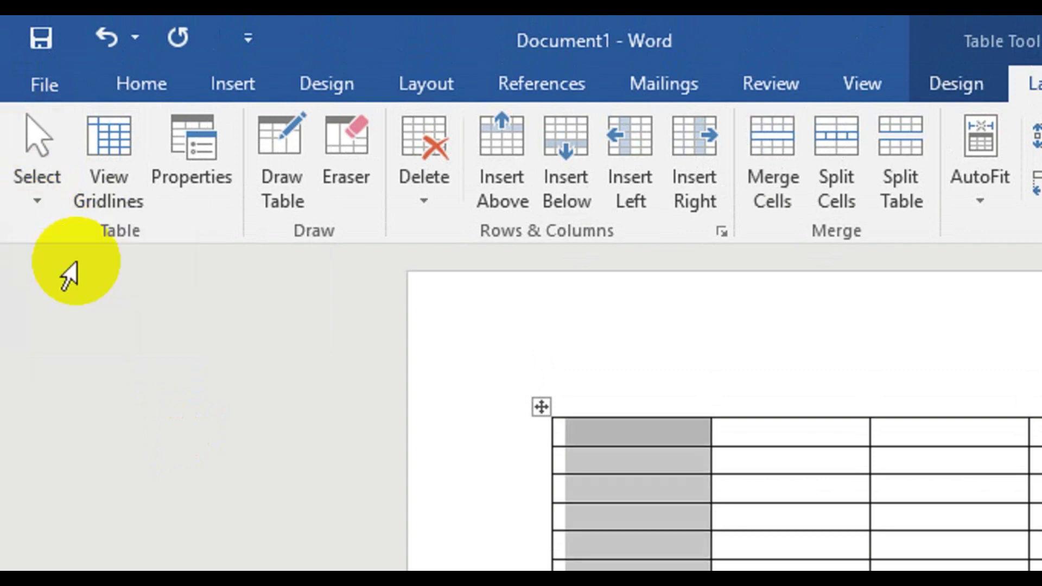
left_click(33, 210)
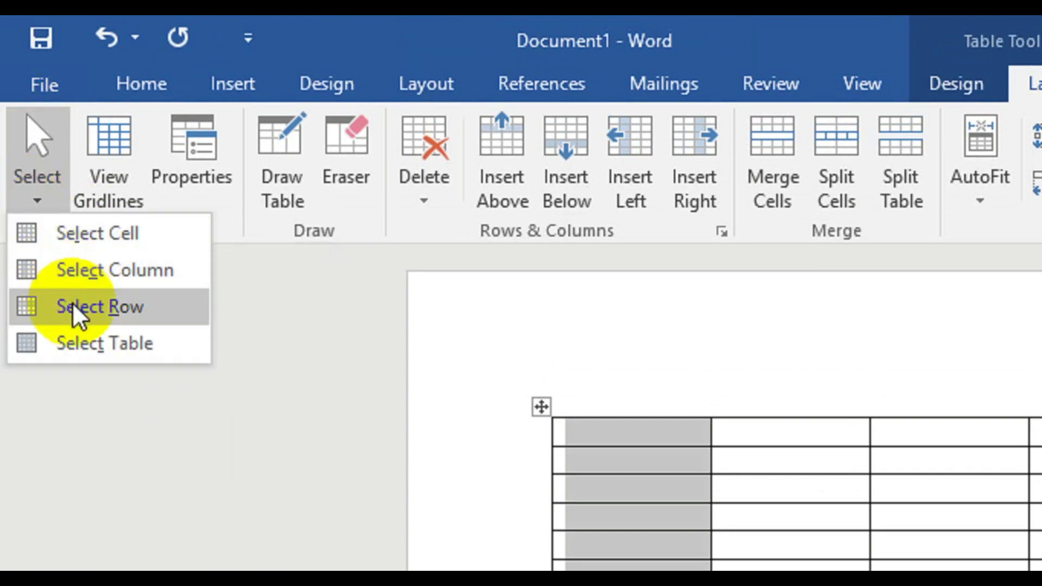
left_click(75, 309)
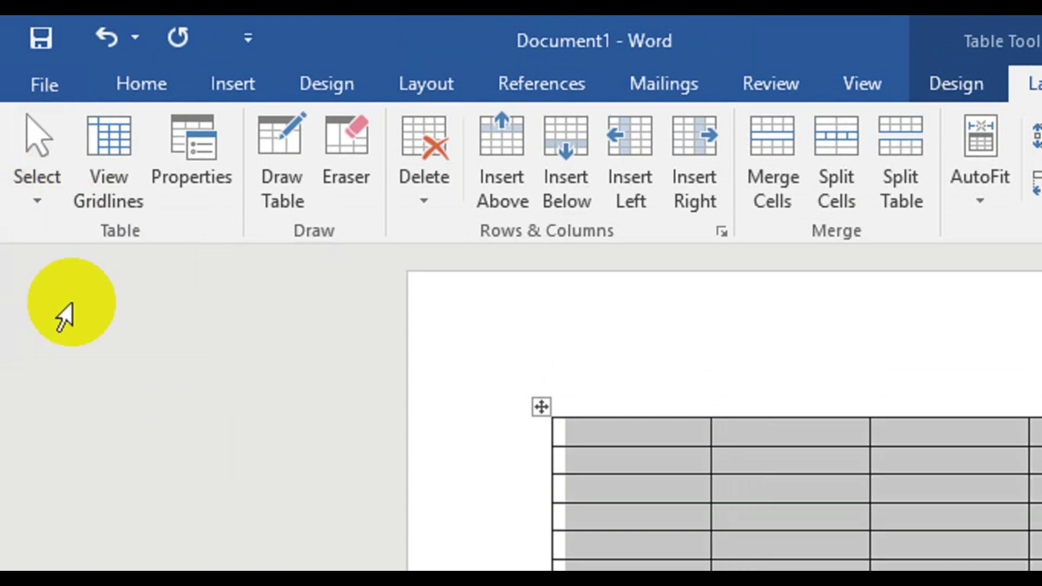
left_click(36, 201)
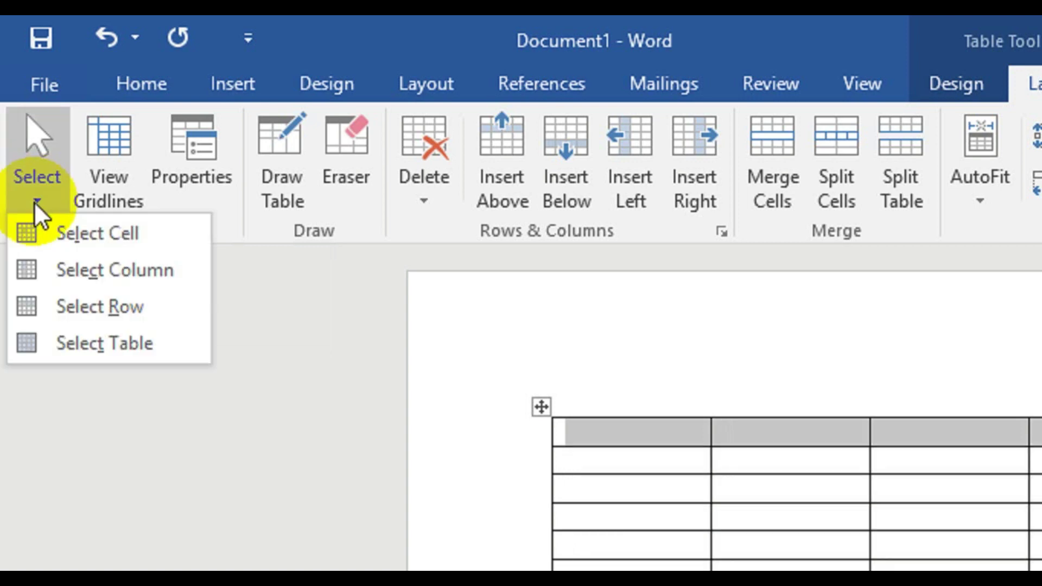
left_click(63, 343)
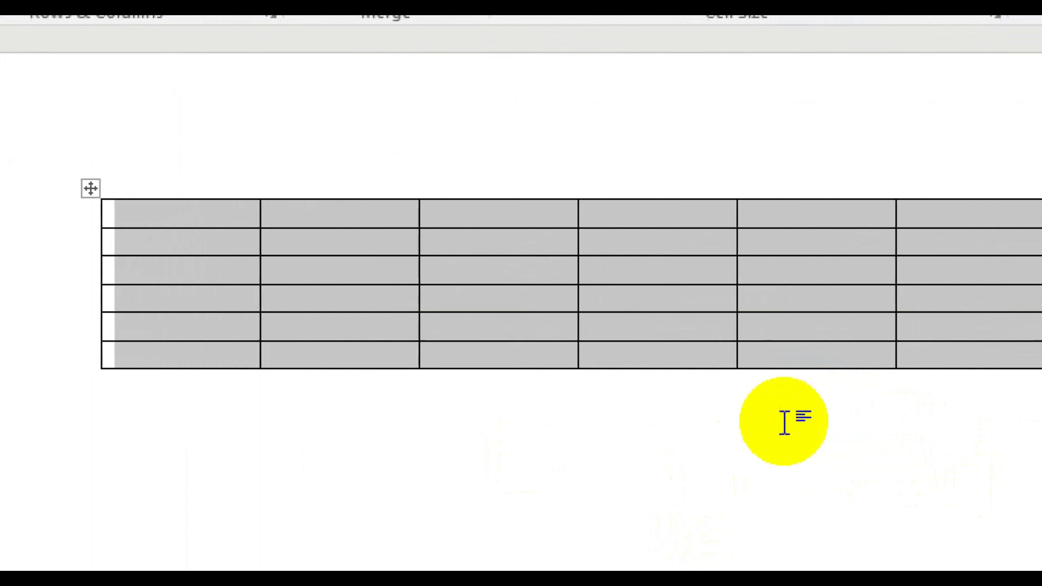
Turn on View Gridlines, drag the bottom row taller, and narrow the first column.
left_click(358, 326)
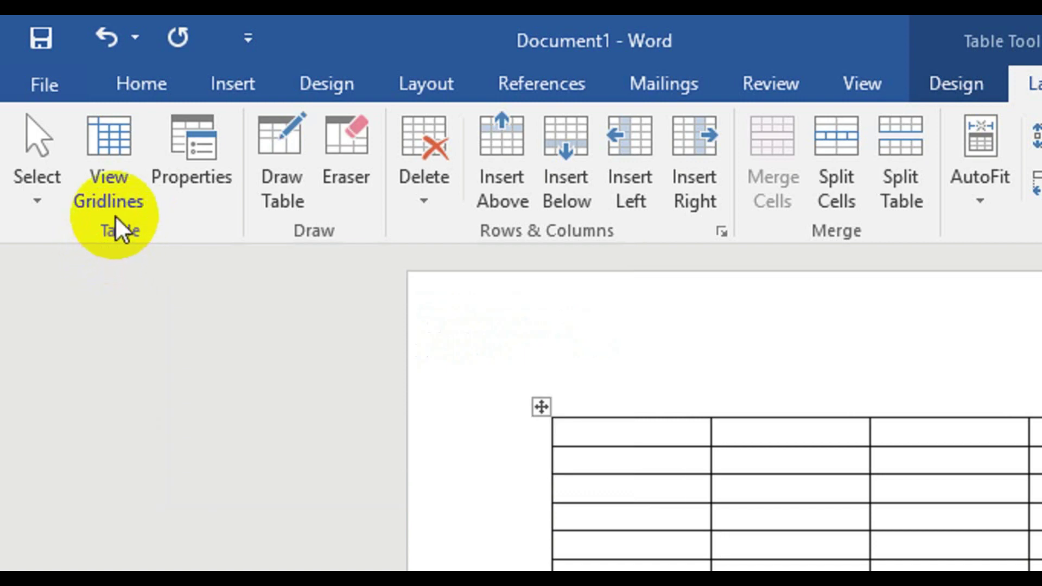
left_click(106, 189)
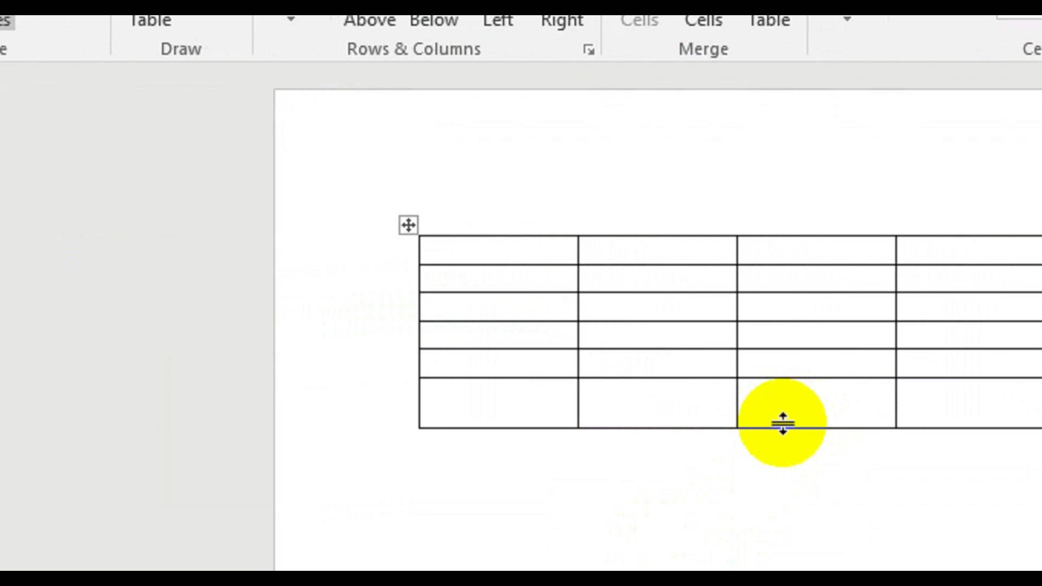
mouse_move(782, 424)
left_mouse_down()
mouse_move(783, 441)
mouse_move(779, 360)
mouse_move(777, 376)
left_mouse_up()
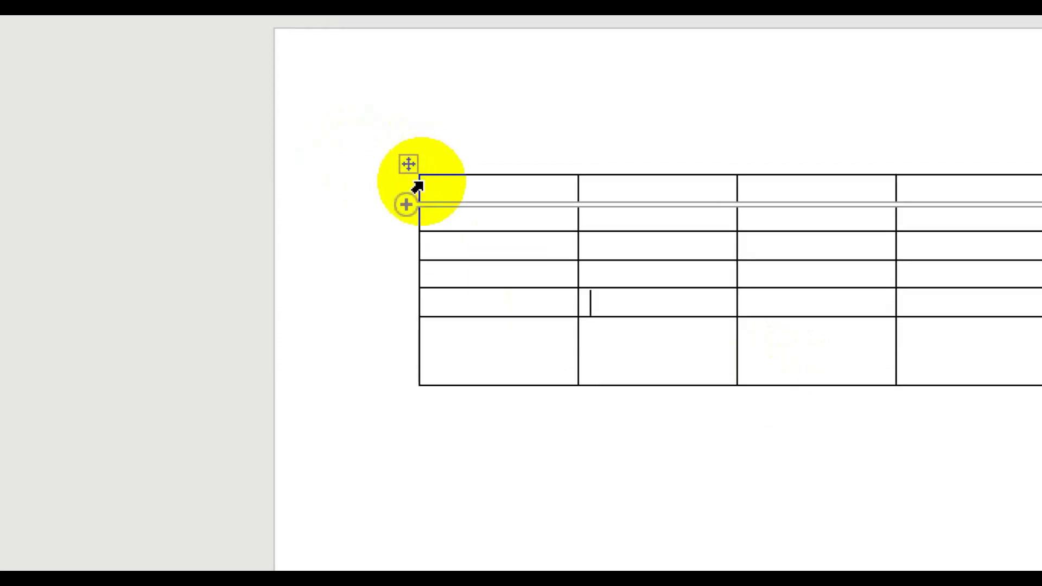
mouse_move(419, 247)
left_mouse_down()
mouse_move(441, 248)
mouse_move(408, 265)
mouse_move(436, 263)
mouse_move(423, 262)
left_mouse_up()
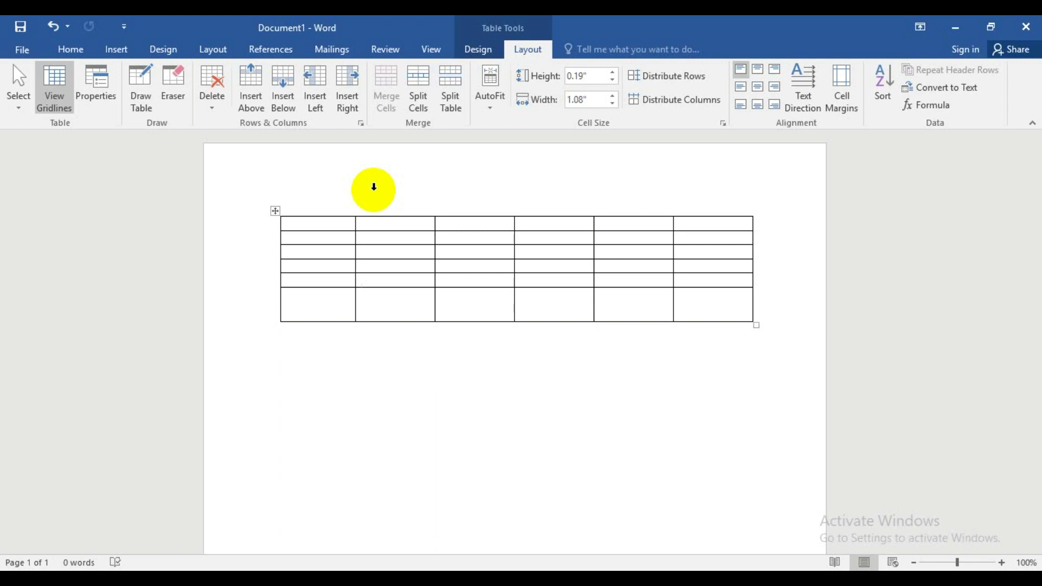
left_click(460, 253)
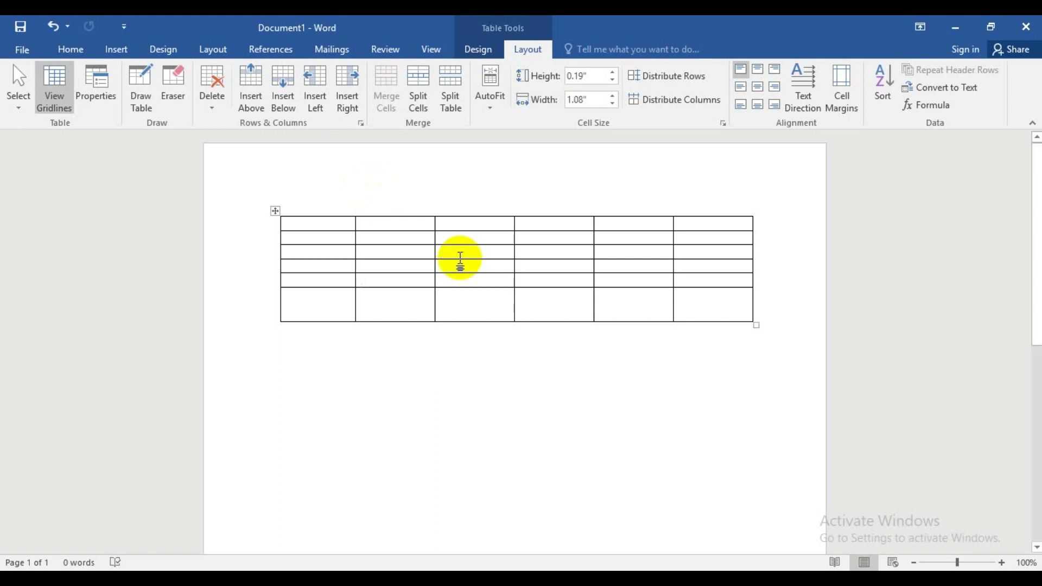
left_click(108, 93)
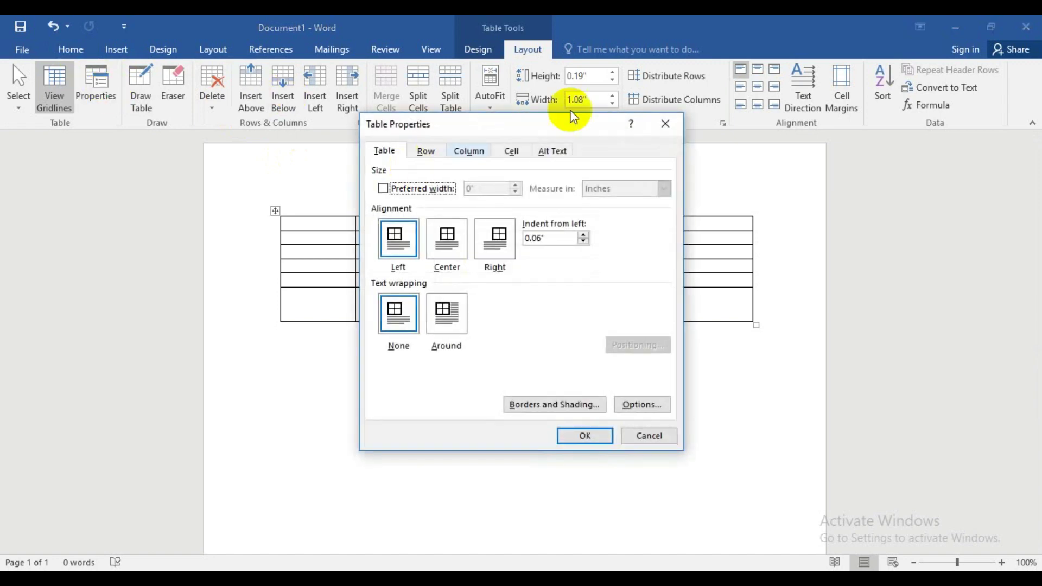
left_click(666, 125)
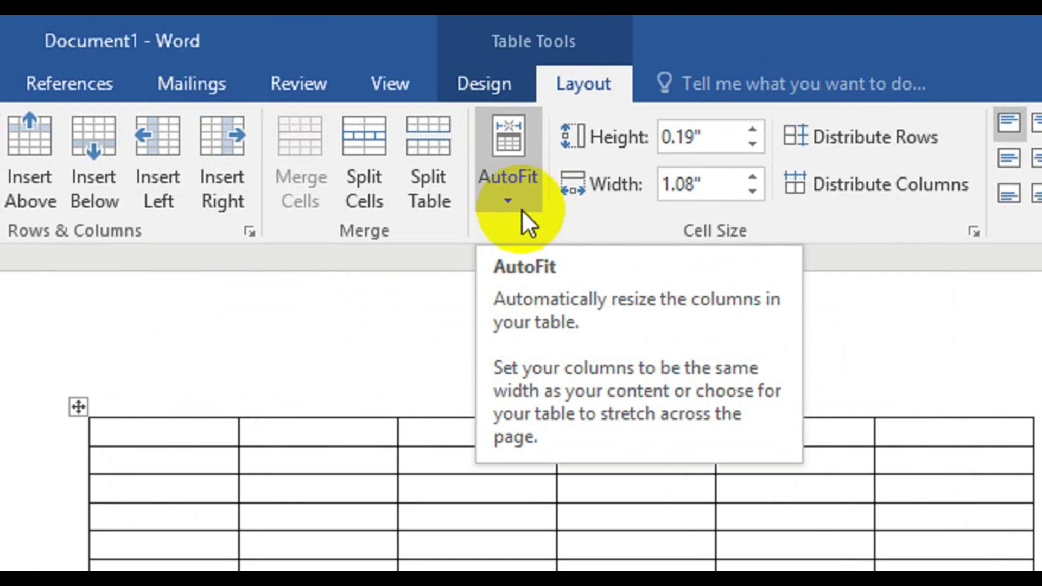
Apply AutoFit Contents, then AutoFit Window, and finally Fixed Column Width to the table.
left_click(522, 209)
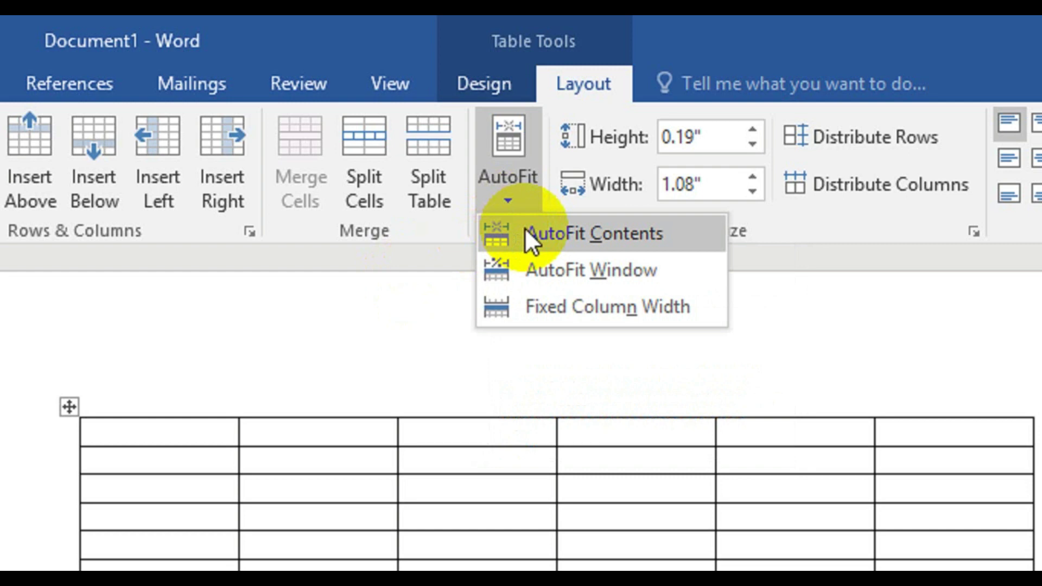
left_click(525, 231)
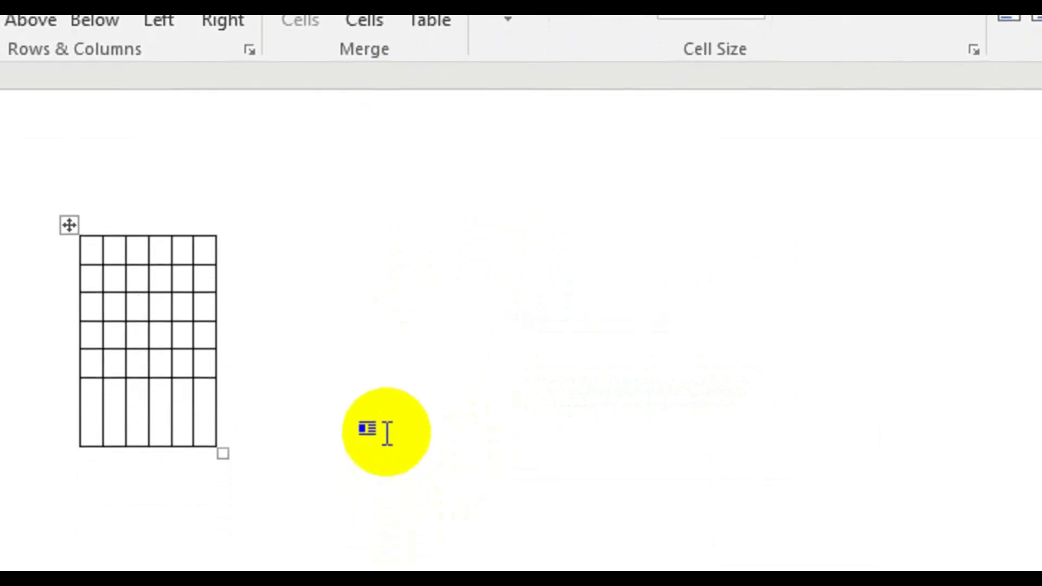
left_click(508, 19)
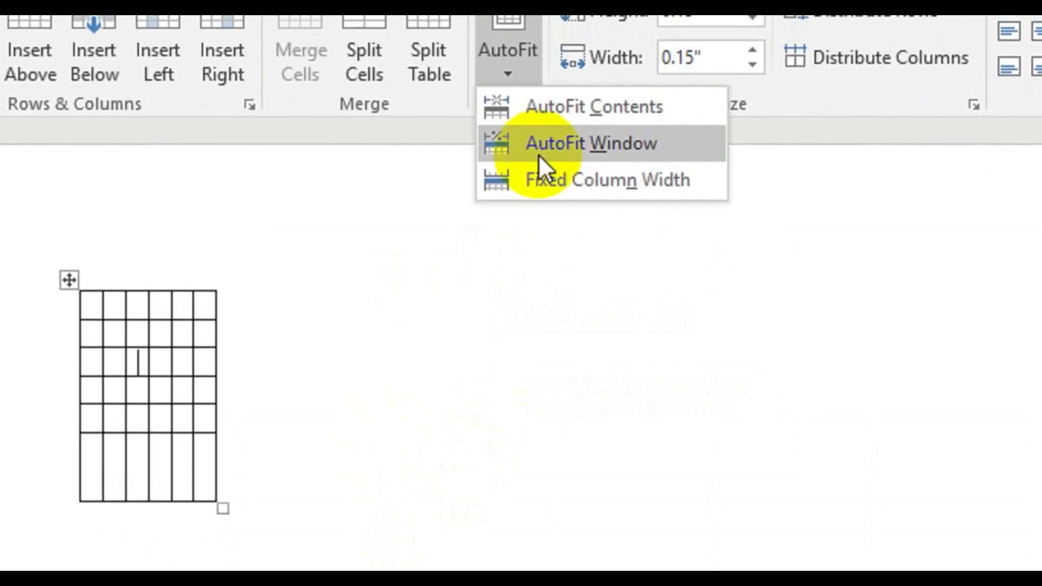
left_click(538, 154)
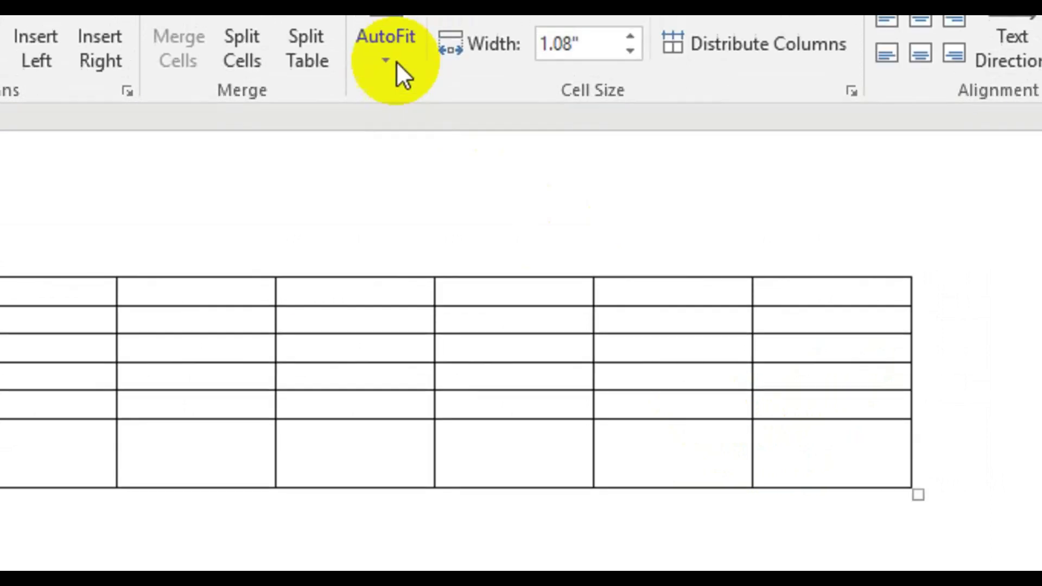
left_click(393, 142)
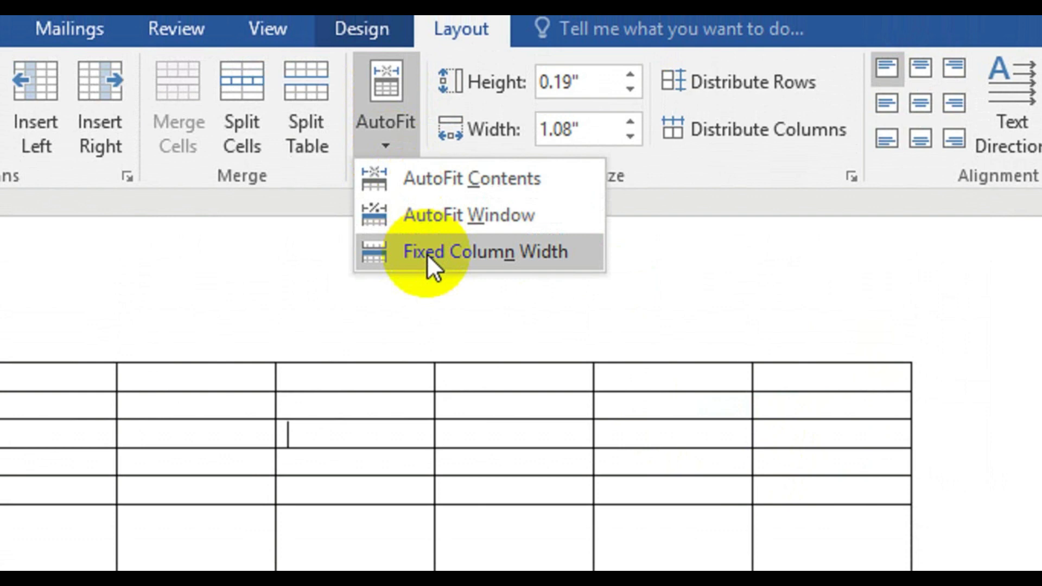
left_click(427, 253)
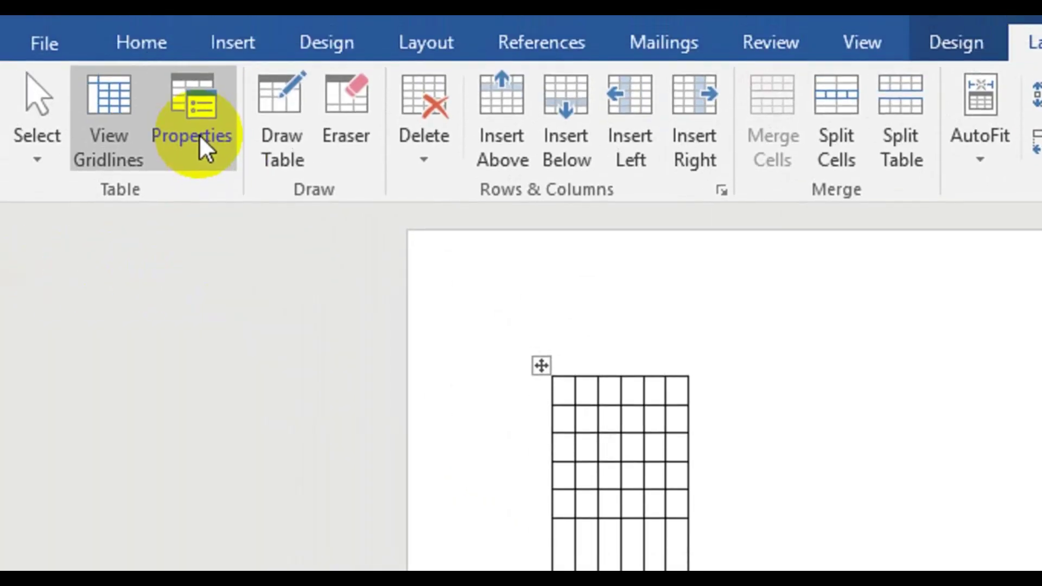
Right-align the table in Table Properties.
left_click(198, 153)
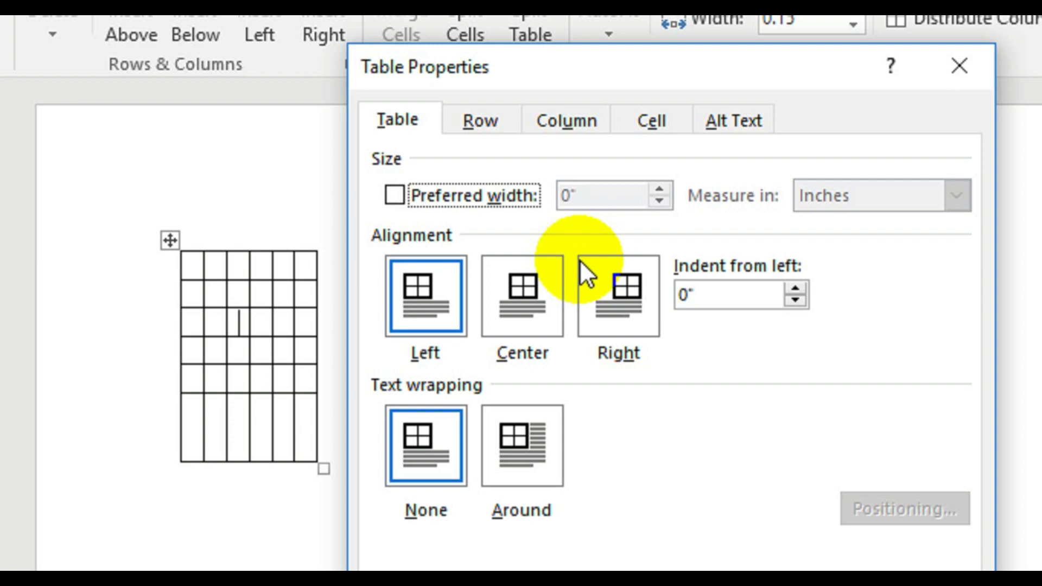
left_click(631, 308)
left_click(793, 465)
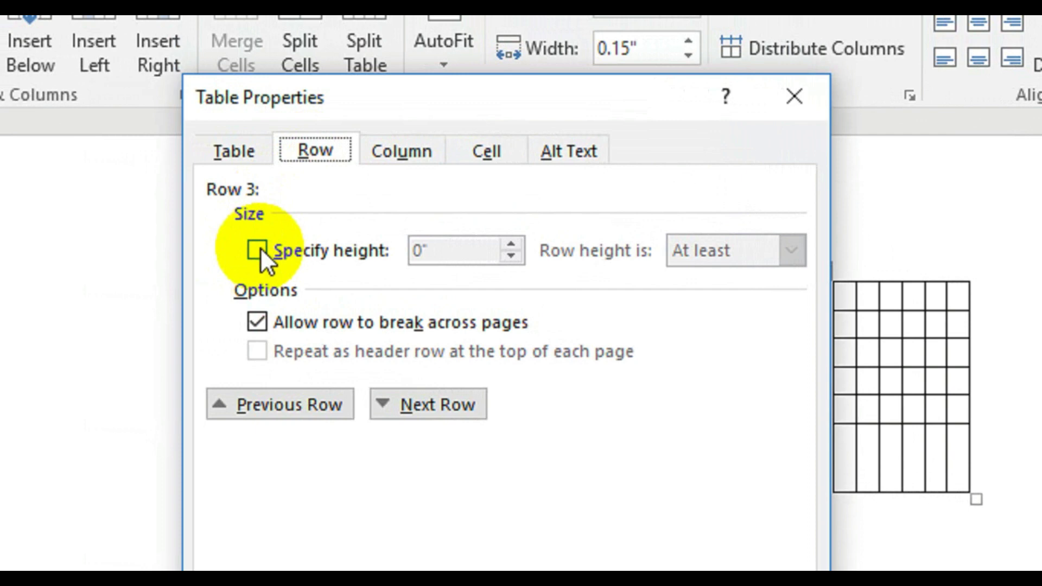
Give row 3 a specified height of 0.3 inches.
left_click(258, 249)
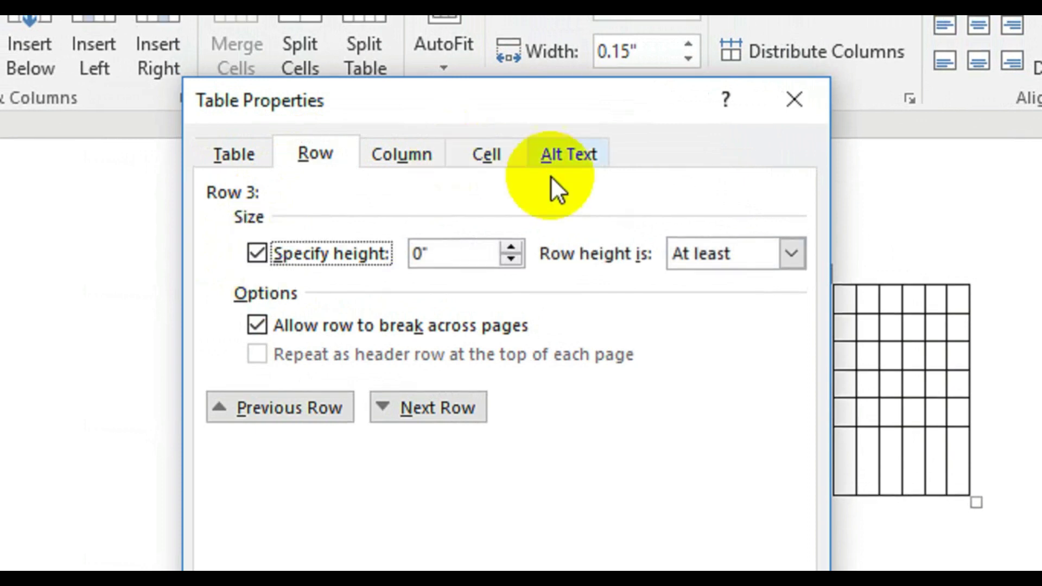
left_click(510, 248)
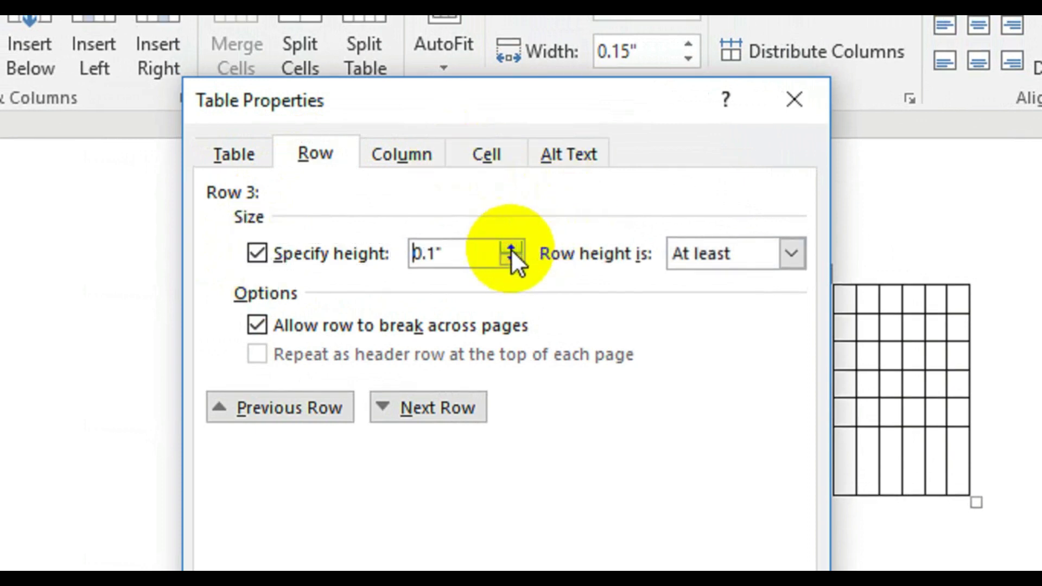
left_click(510, 249)
left_click(510, 248)
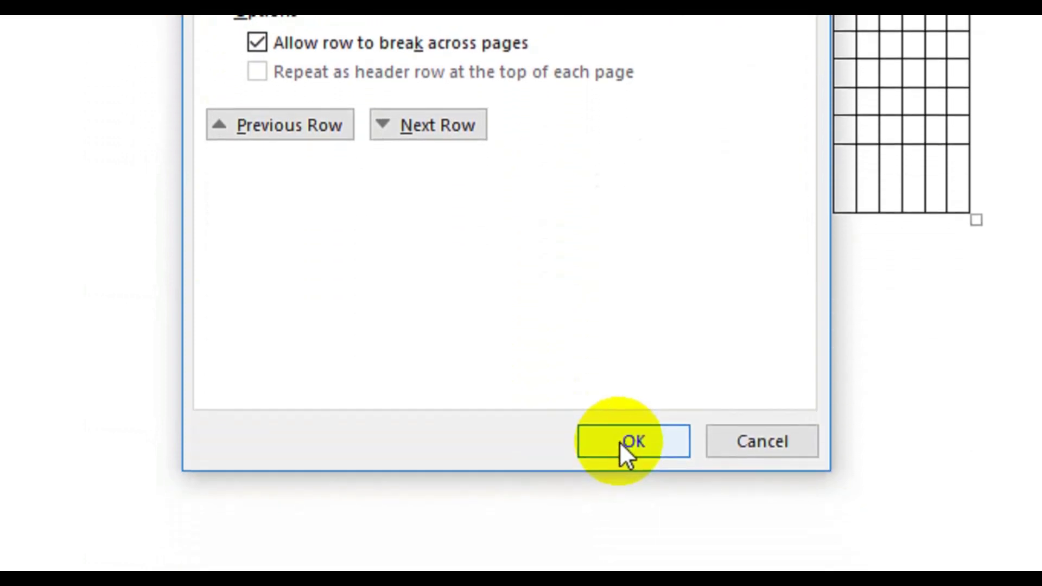
left_click(620, 441)
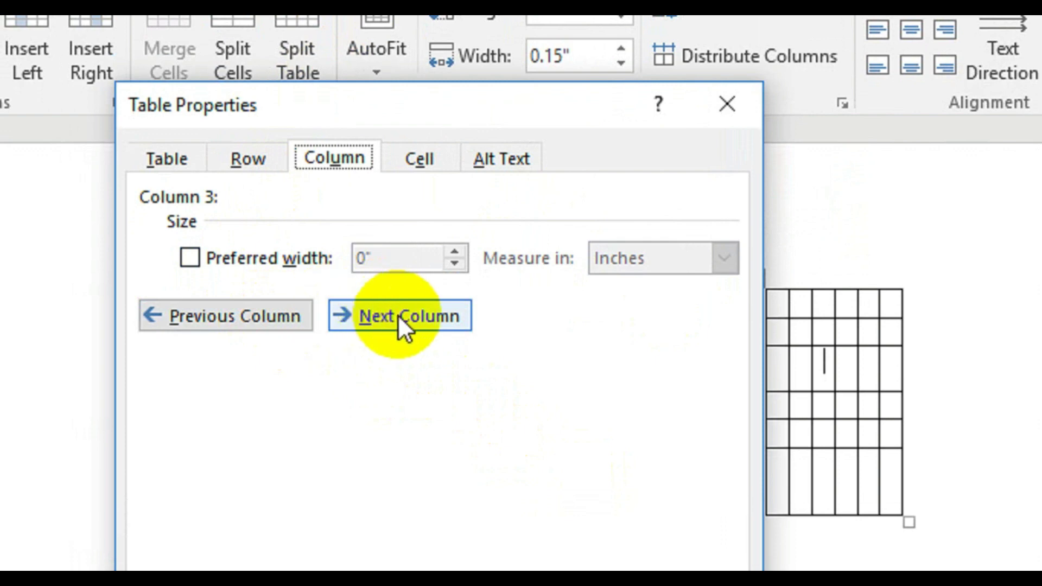
Set the cell's preferred width to 0.2 inches on the Cell tab and close Table Properties.
left_click(419, 158)
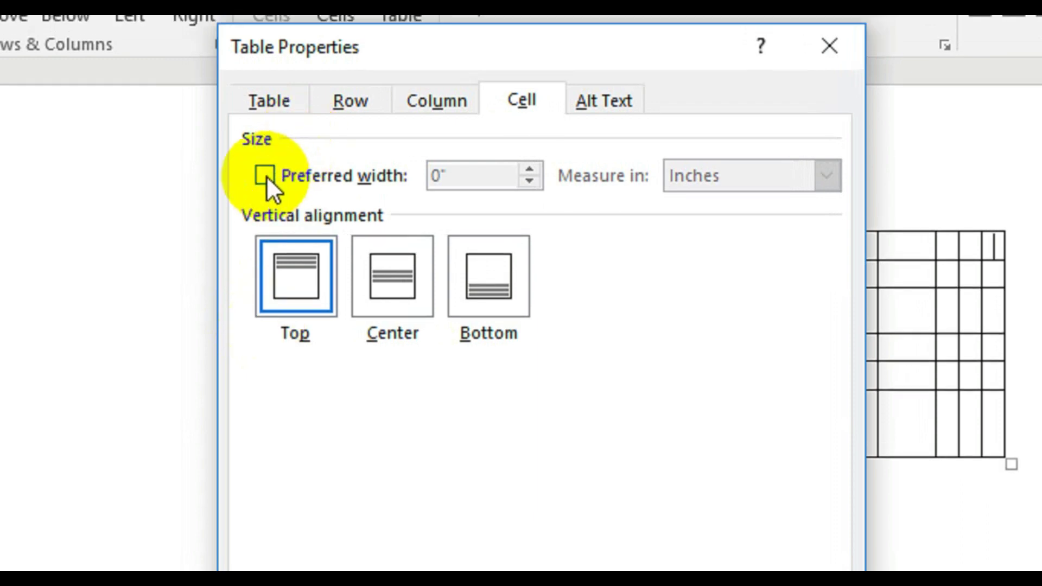
left_click(266, 175)
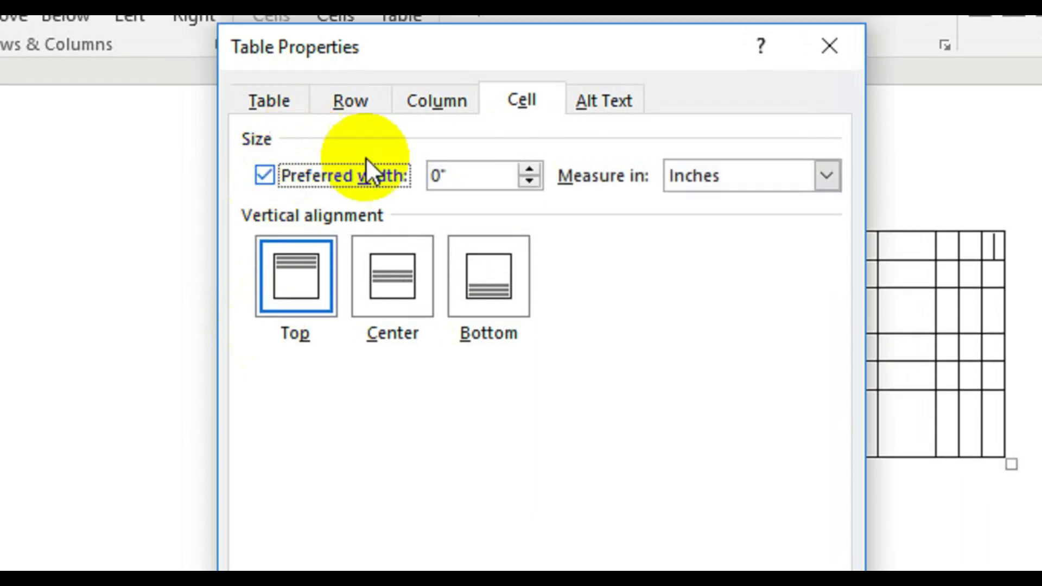
left_click(525, 170)
left_click(524, 170)
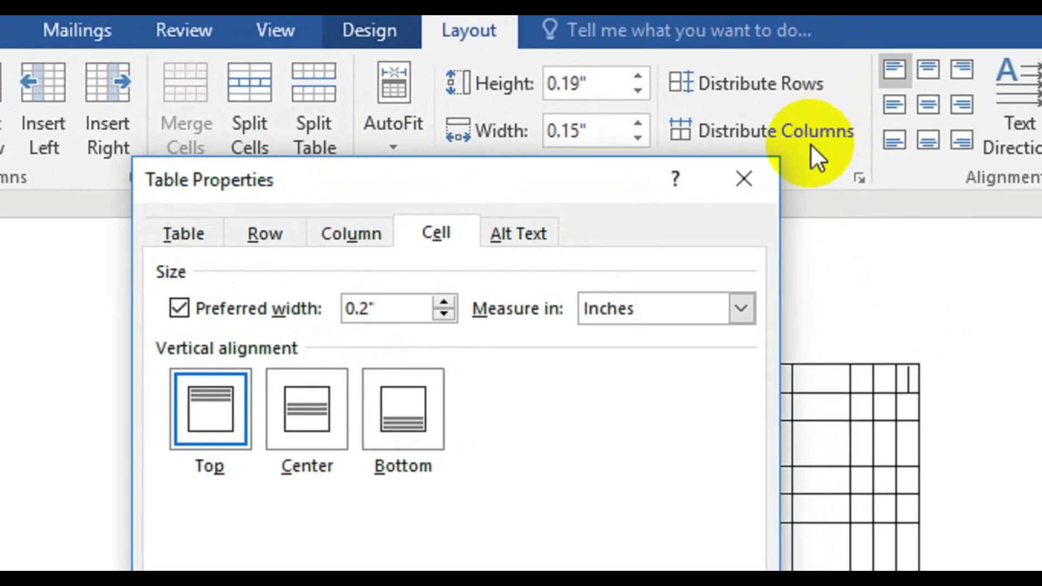
left_click(746, 177)
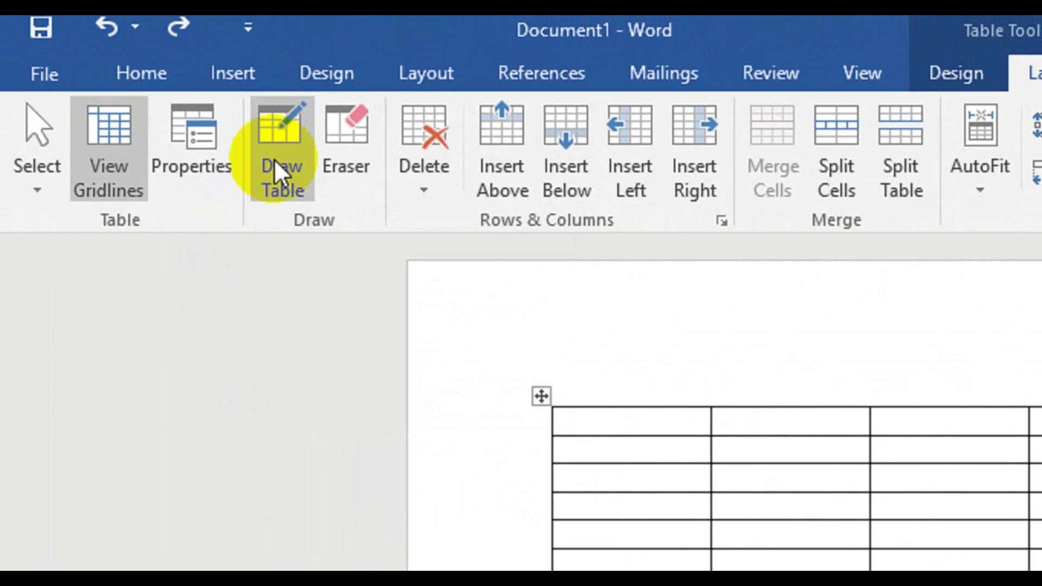
Draw a 2x2 table below the existing one, adding horizontal and vertical dividers.
left_click(274, 159)
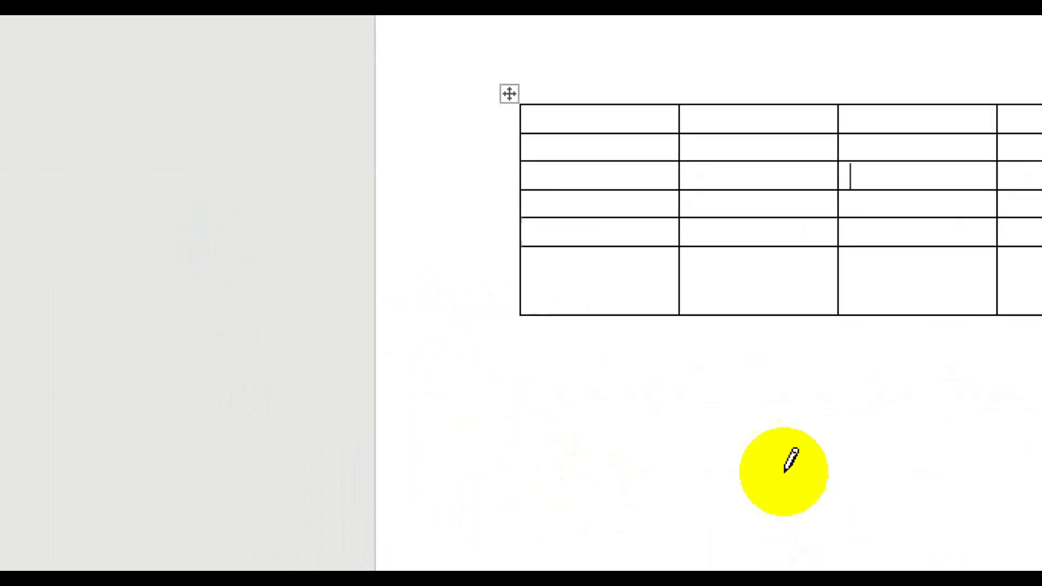
left_click_drag(675, 391, 793, 435)
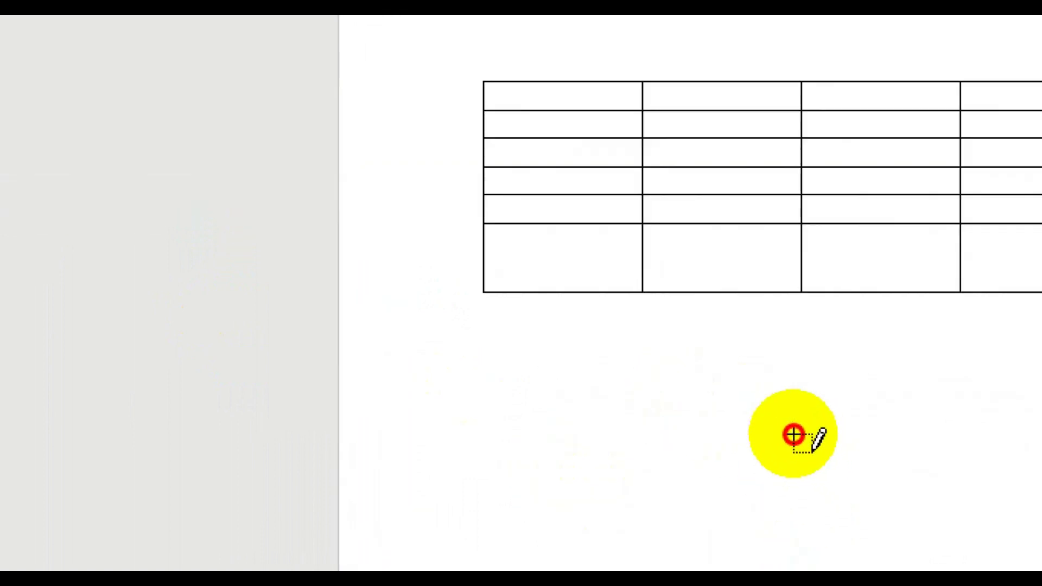
left_click_drag(794, 434, 784, 433)
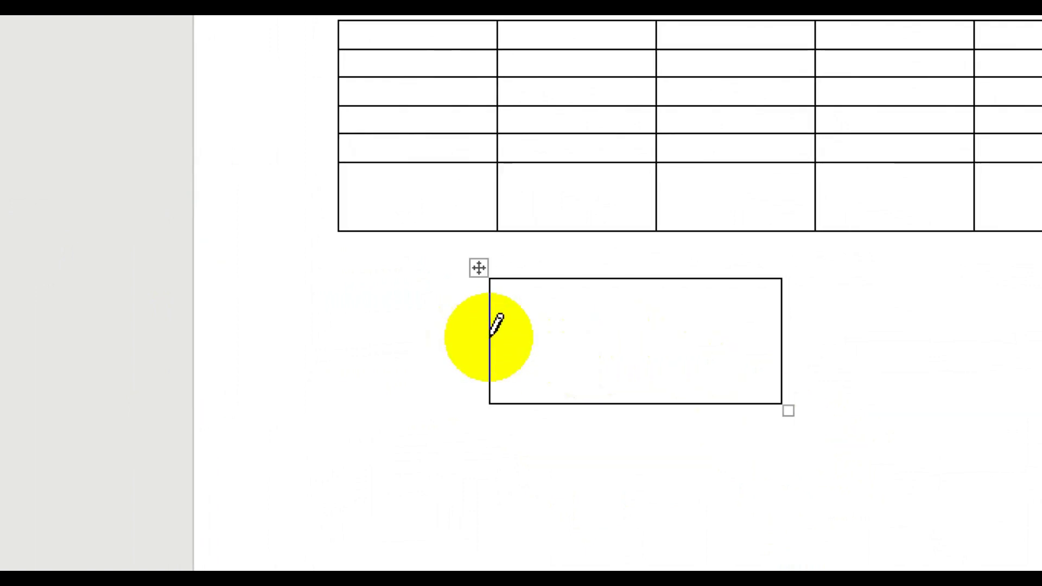
left_click_drag(490, 337, 712, 349)
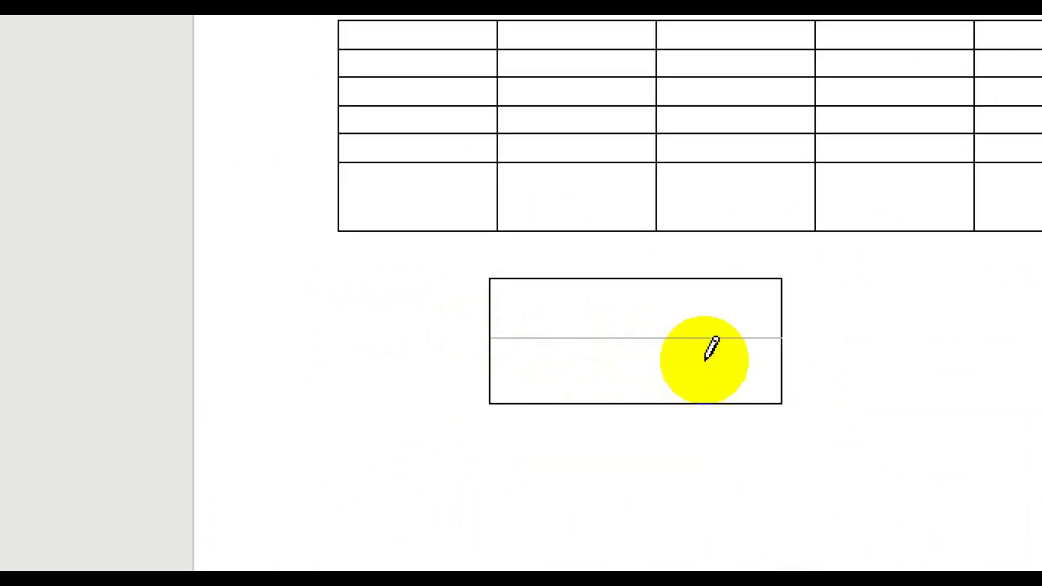
left_click_drag(618, 279, 619, 378)
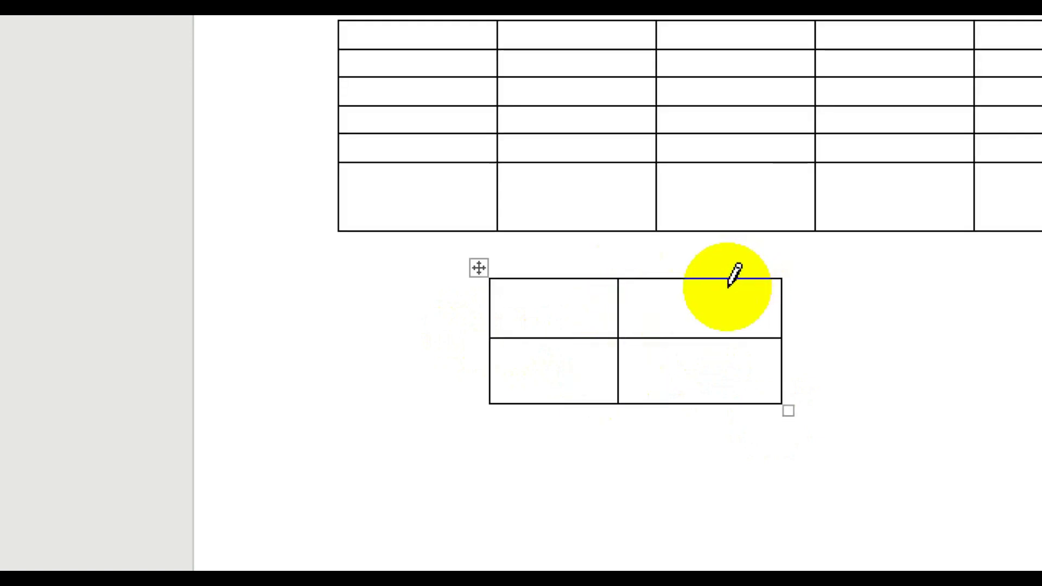
left_click_drag(711, 280, 711, 403)
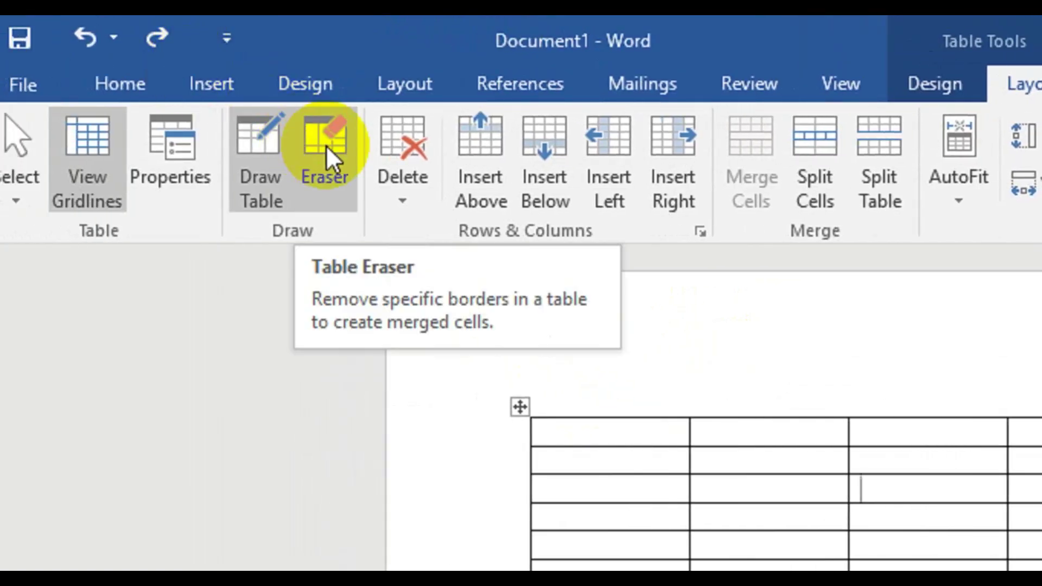
Erase borders to merge first-column cells down to the bottom row and two second-column cells.
left_click(326, 145)
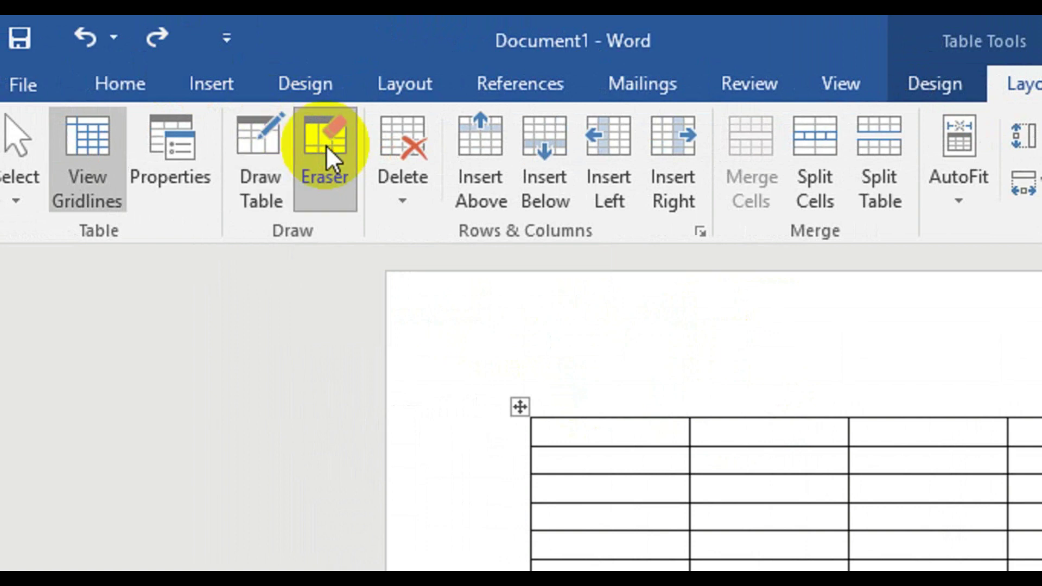
left_click(562, 416)
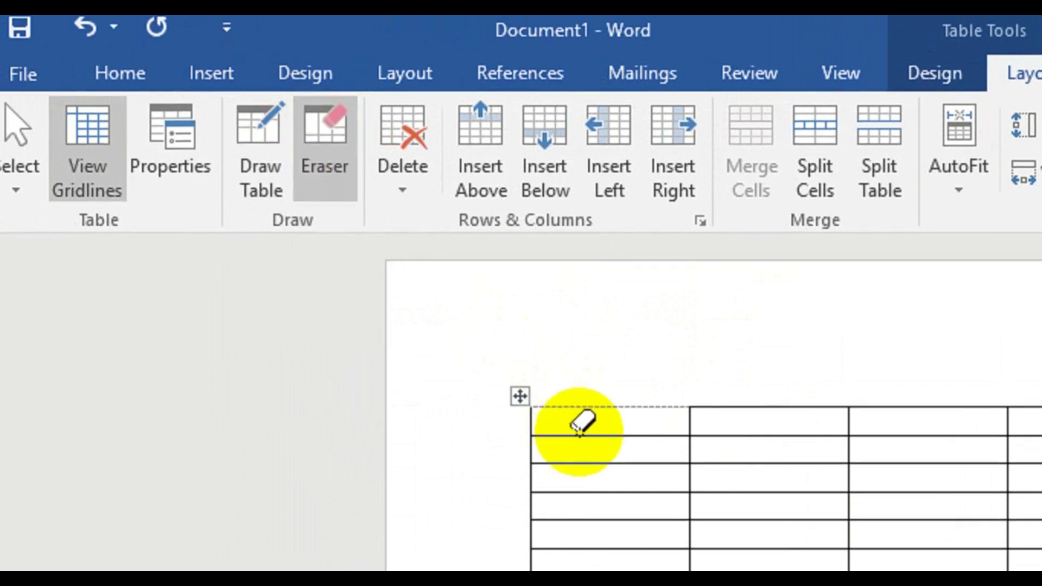
left_click(579, 432)
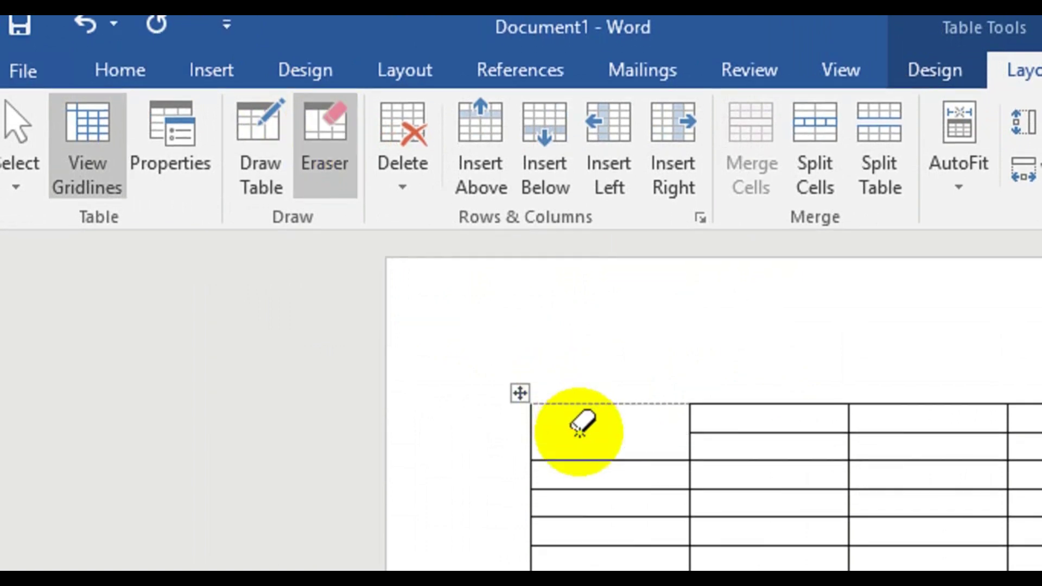
left_click(582, 432)
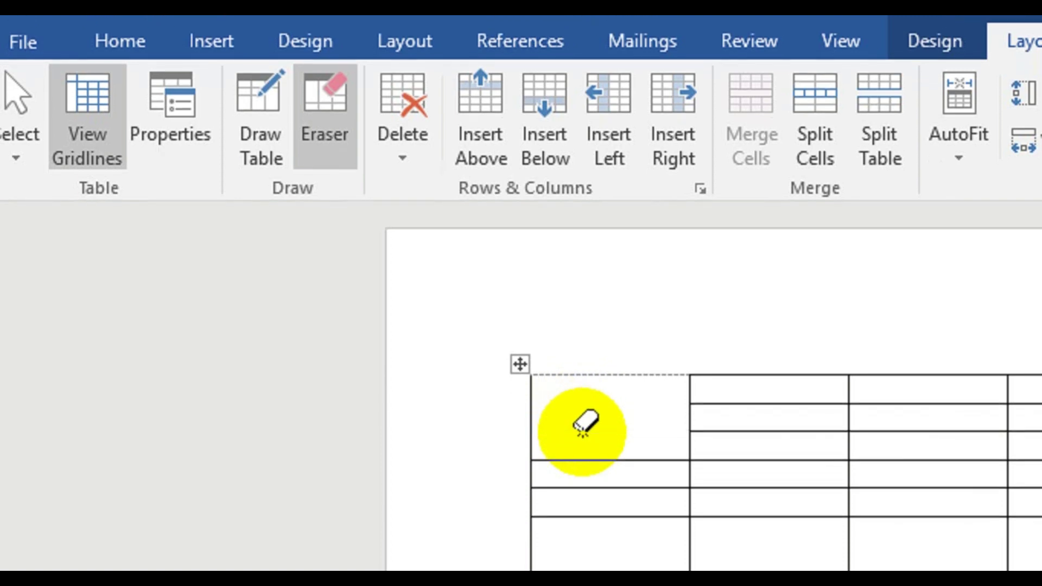
left_click(583, 459)
left_click(582, 448)
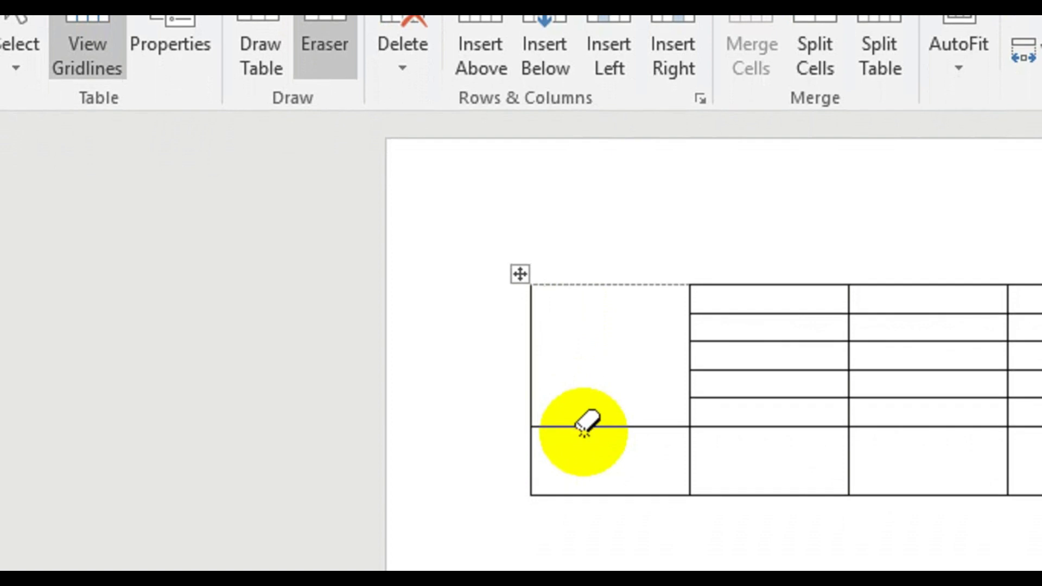
left_click(583, 432)
left_click(752, 370)
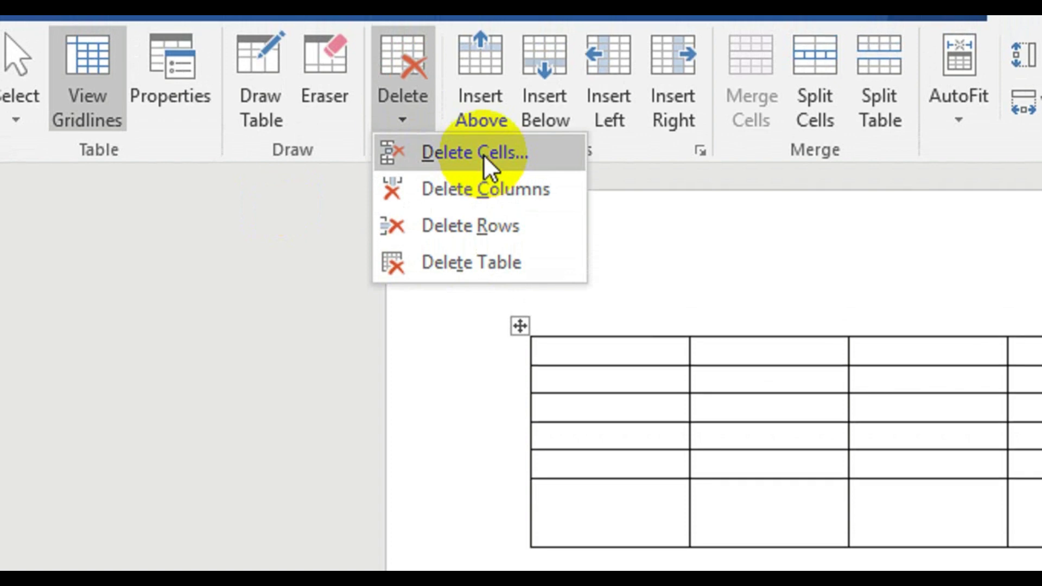
Delete a cell shifting cells left, then delete the current column.
left_click(483, 154)
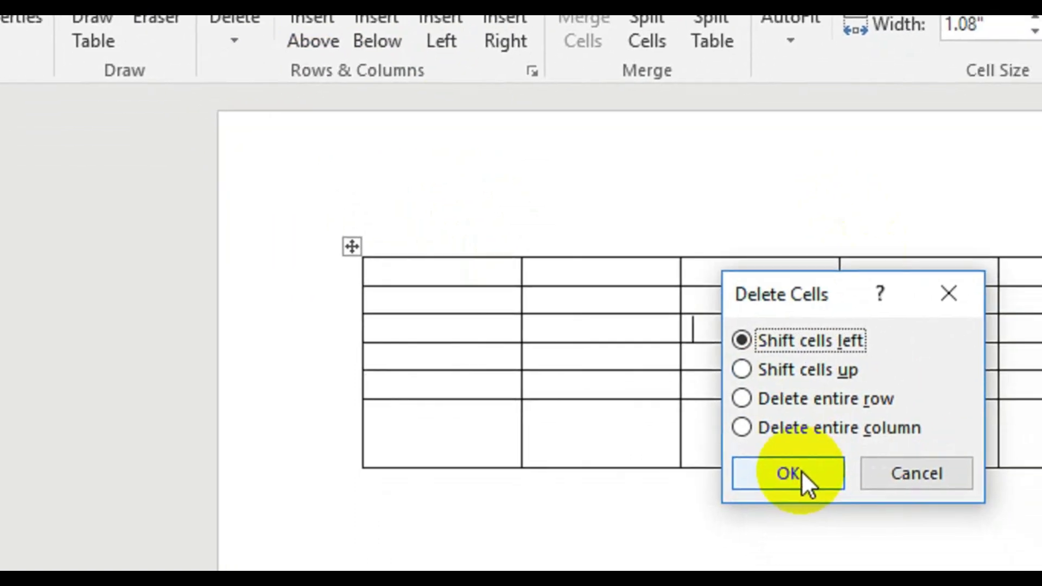
left_click(801, 471)
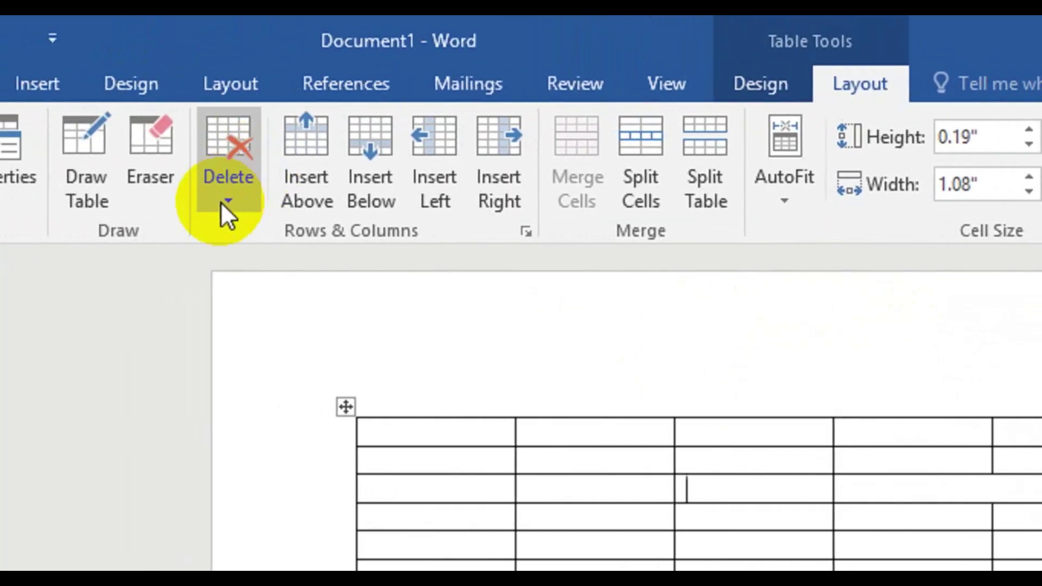
left_click(252, 203)
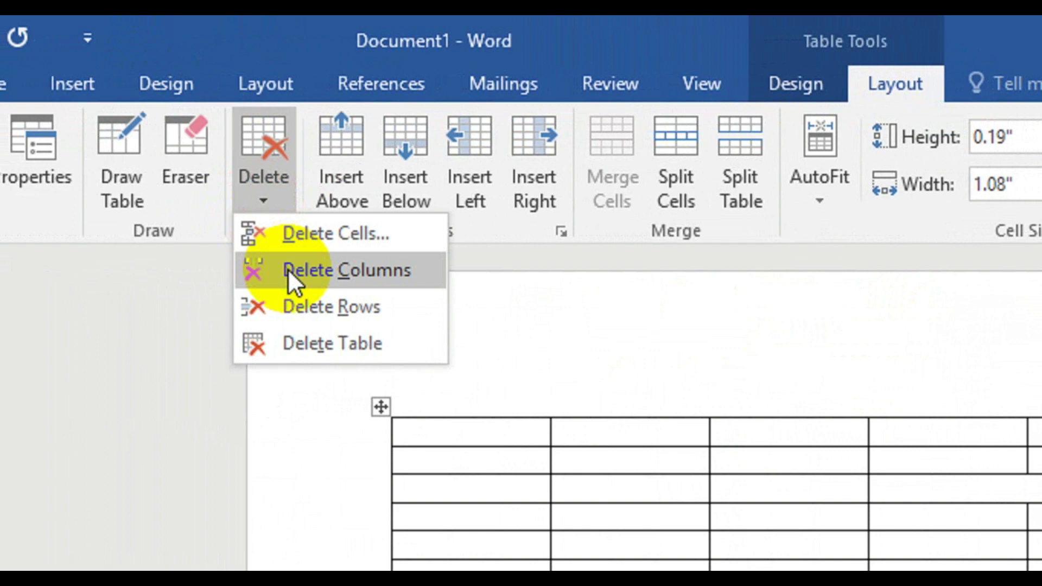
left_click(287, 269)
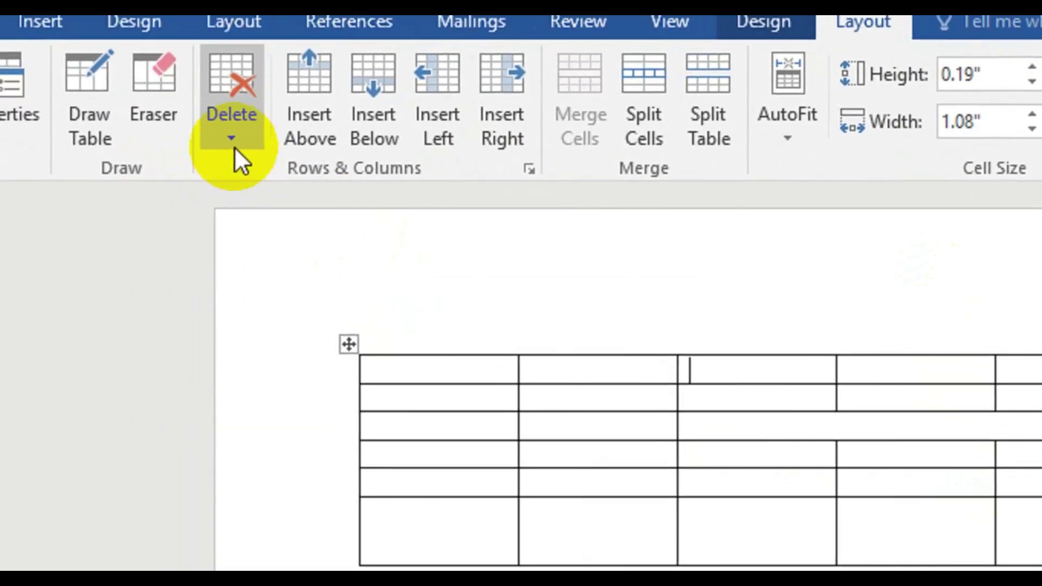
Delete one row, then delete the entire table.
left_click(235, 147)
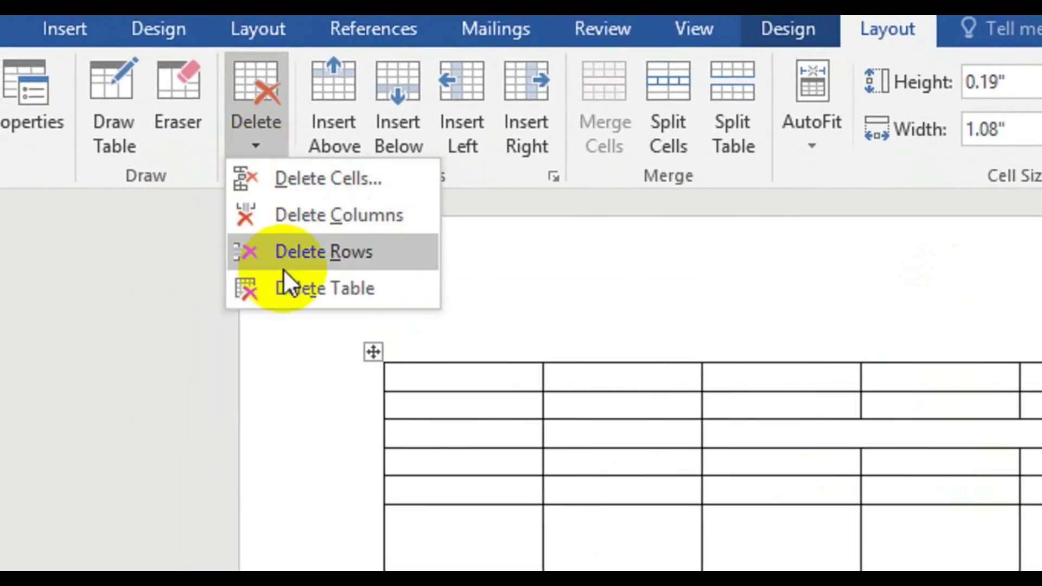
left_click(286, 252)
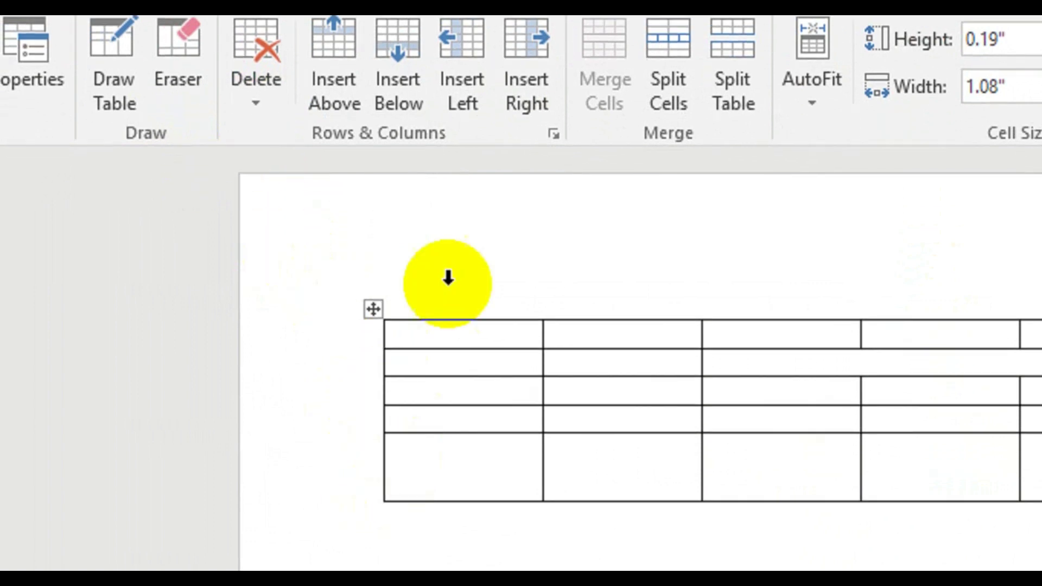
left_click(402, 376)
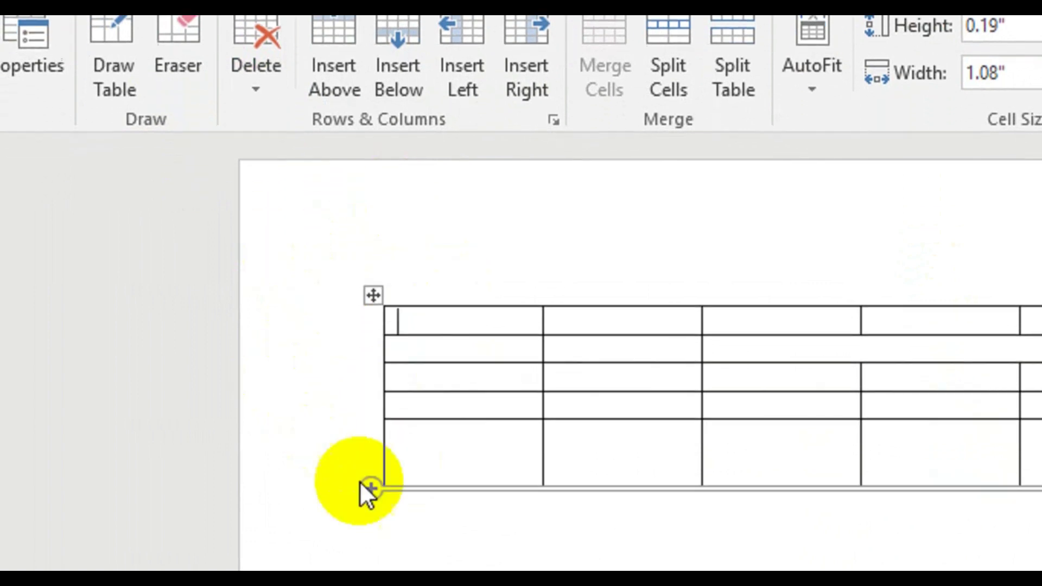
left_click(260, 117)
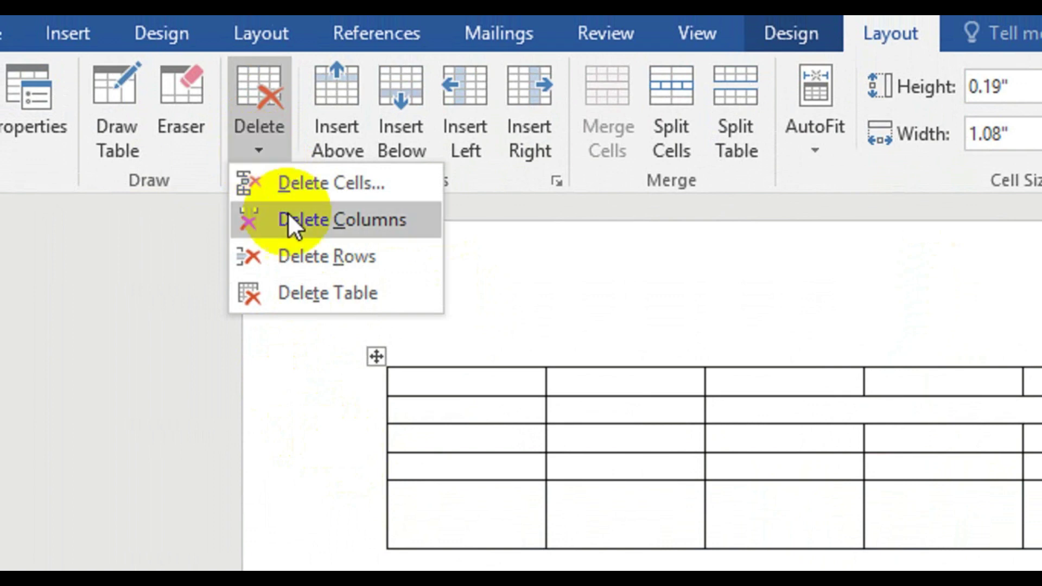
left_click(314, 294)
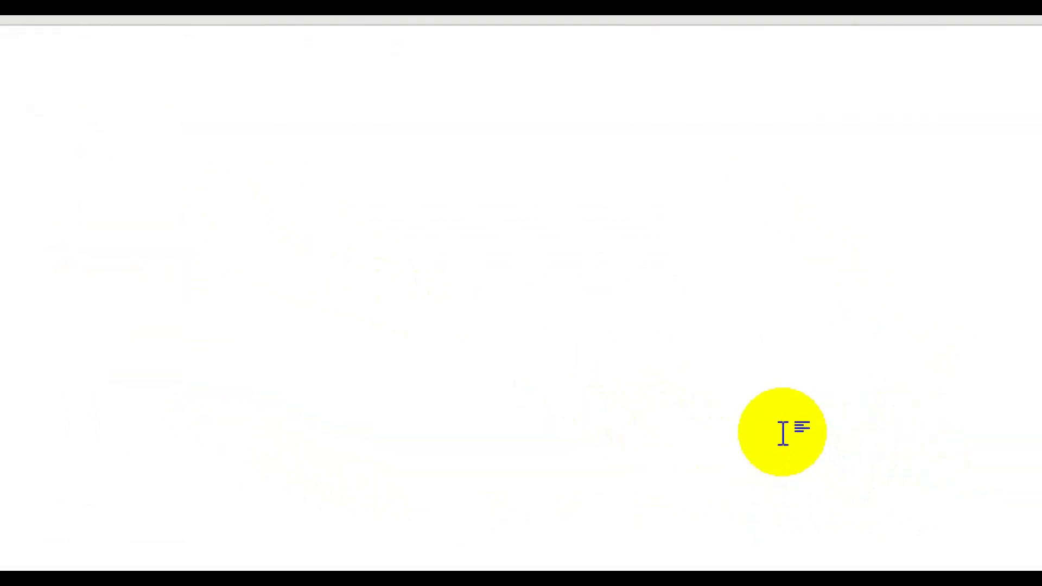
Undo the Delete Table command with Ctrl+Z to restore the table.
key("ctrl+z")
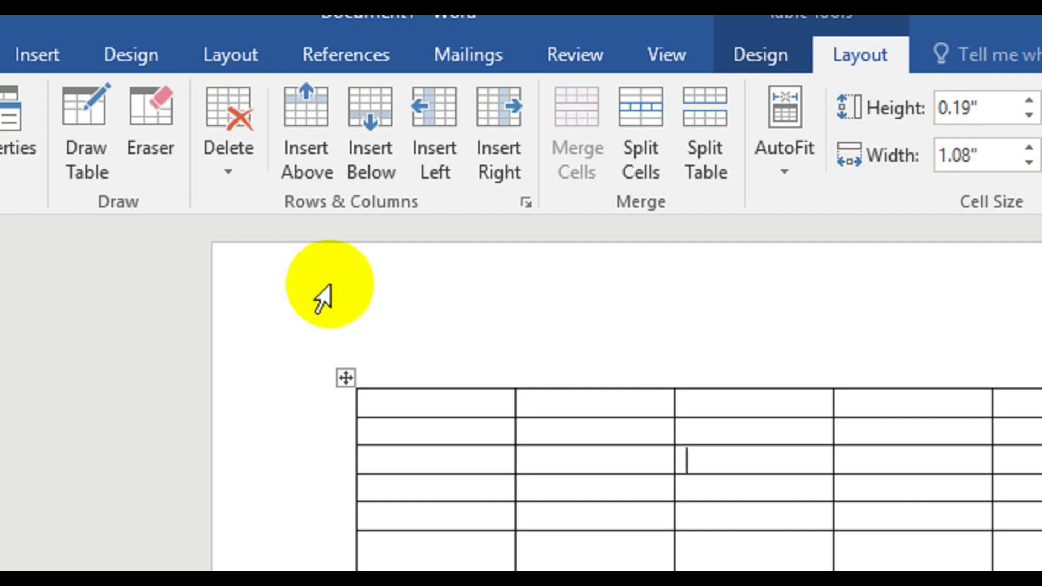
Insert rows above and below, columns left and right, and drag the bottom row taller.
left_click(307, 163)
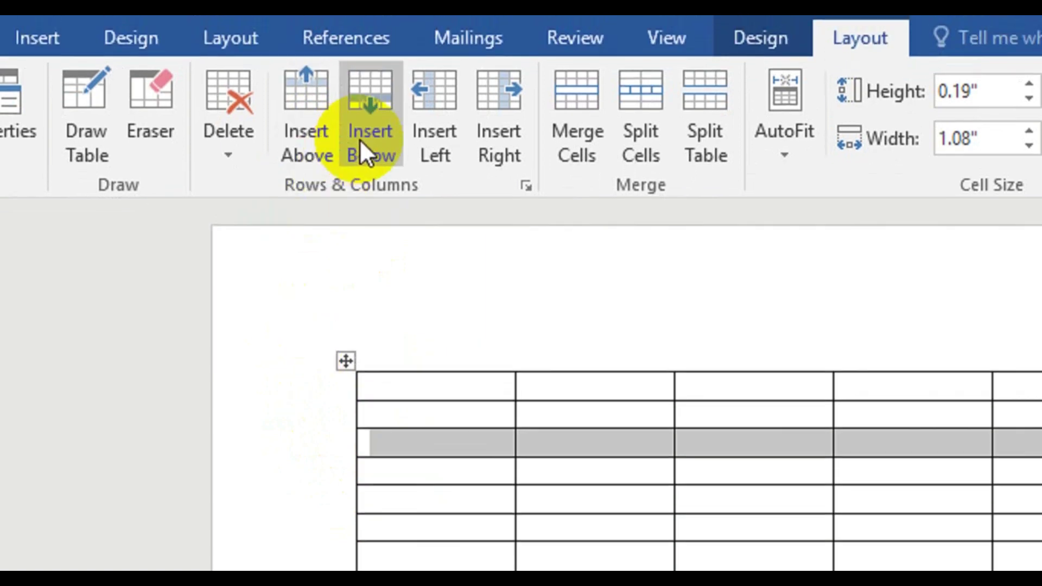
left_click(360, 154)
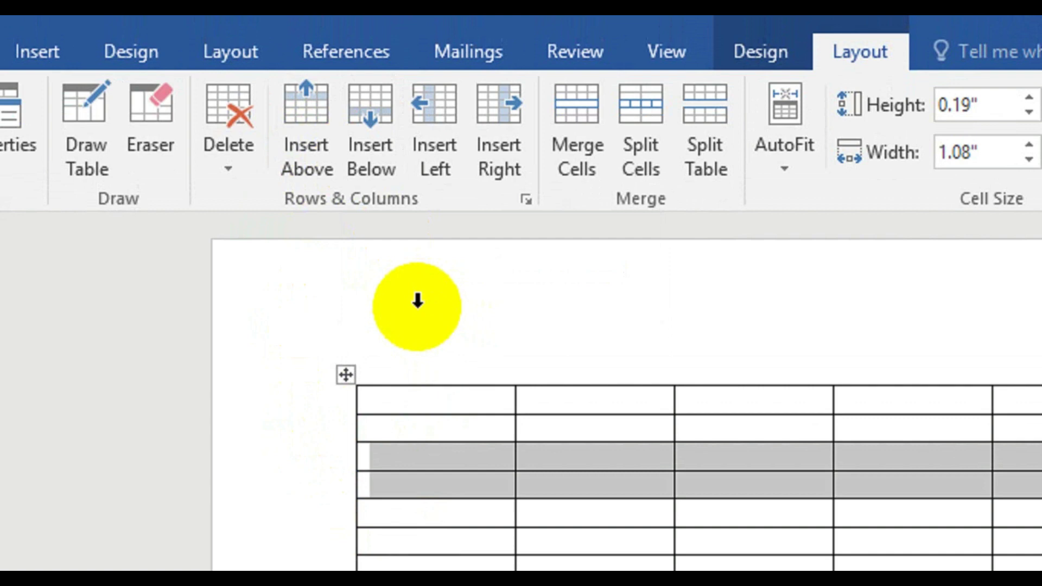
left_click(528, 429)
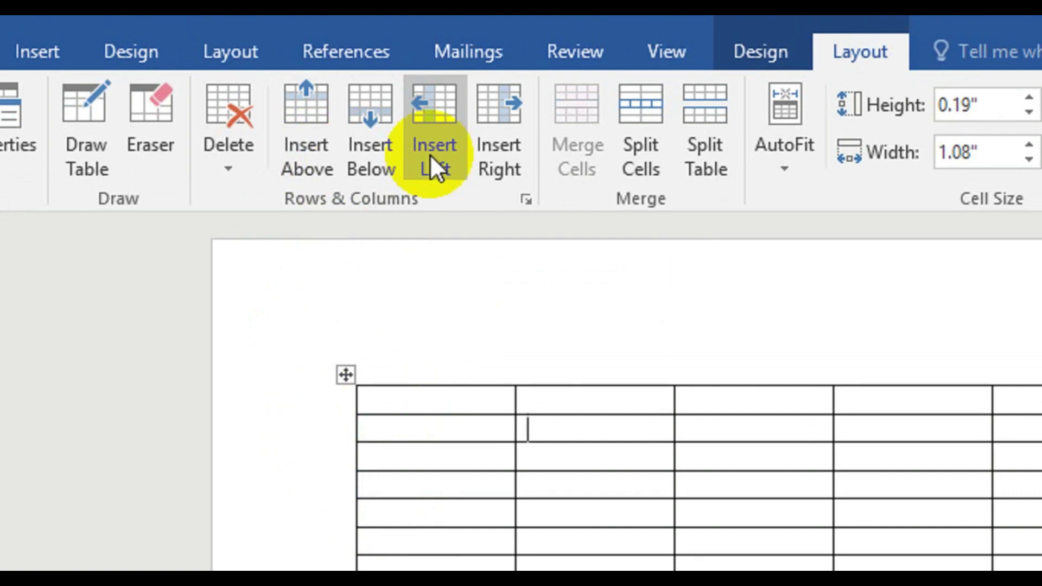
left_click(430, 154)
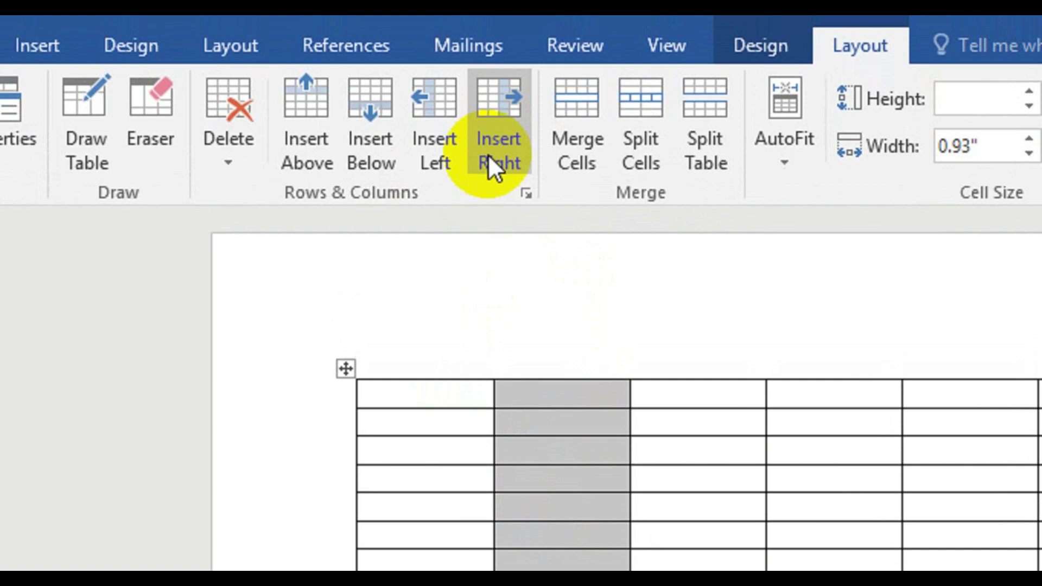
left_click(495, 168)
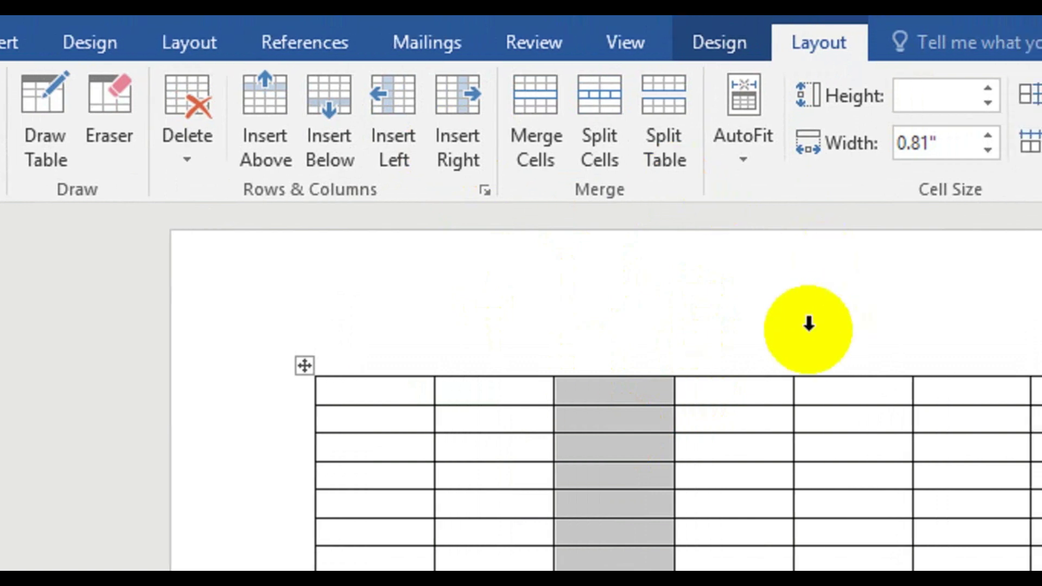
left_click_drag(734, 445, 735, 483)
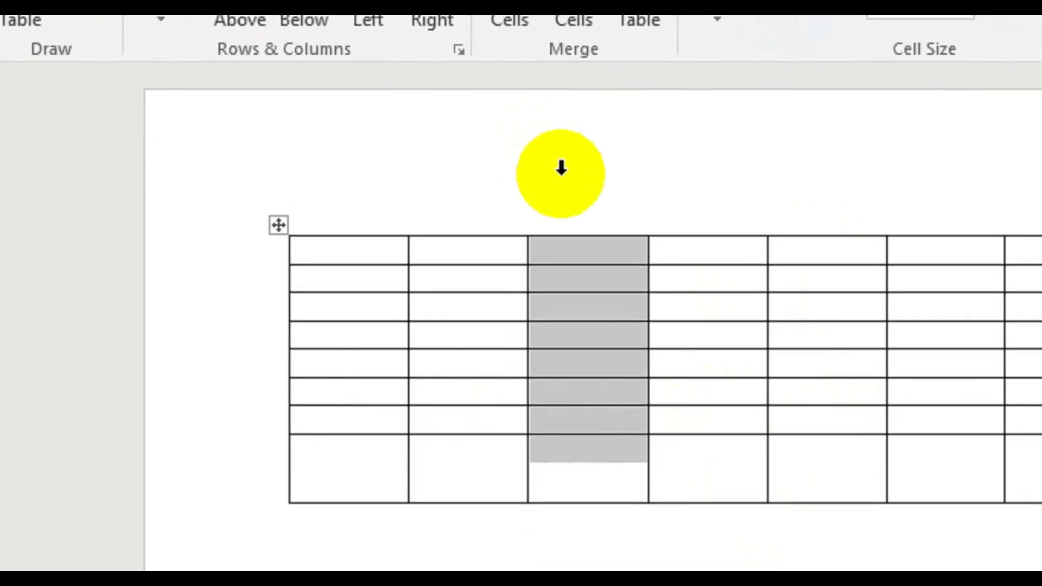
left_click(612, 217)
Merge the two stacked cells in column 3, then merge all of column 1 into one tall cell.
left_click(714, 303)
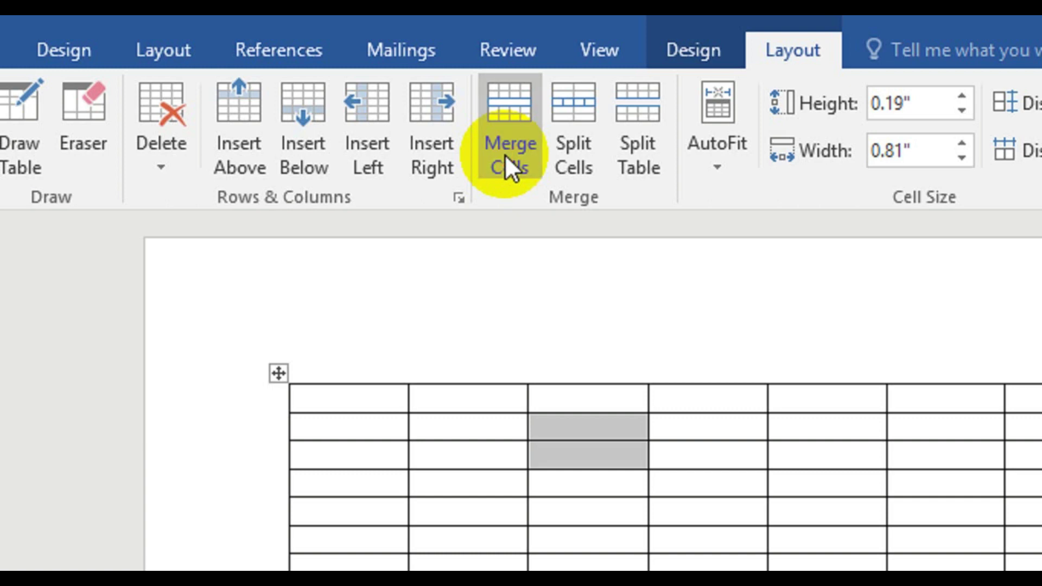
left_click(504, 154)
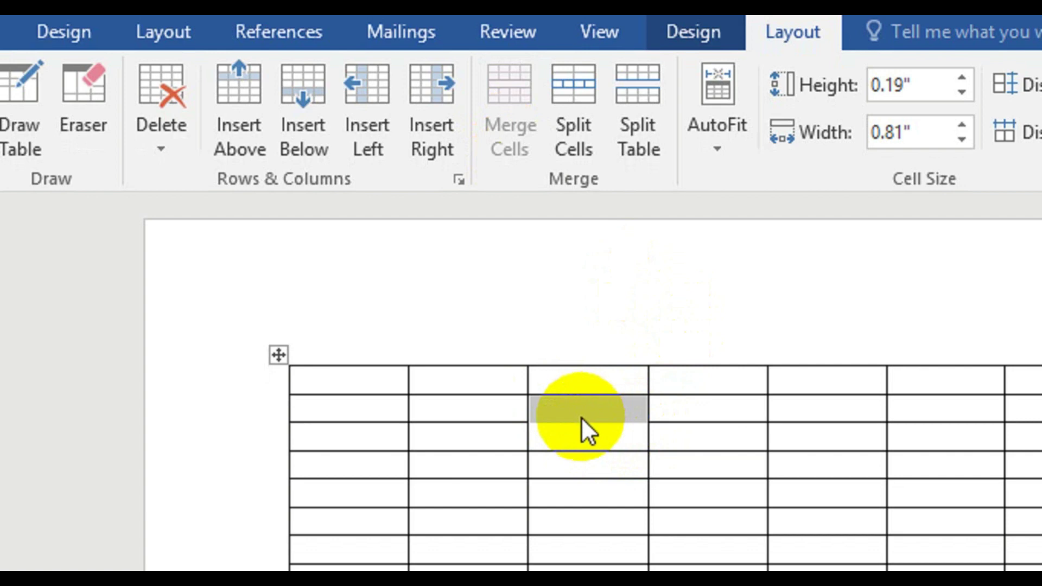
left_click(348, 362)
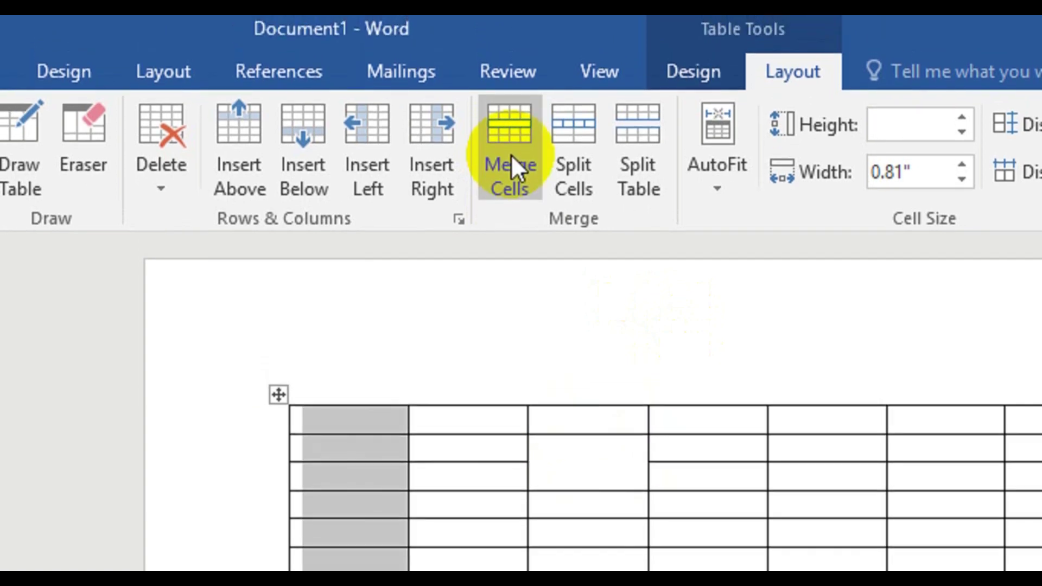
left_click(517, 169)
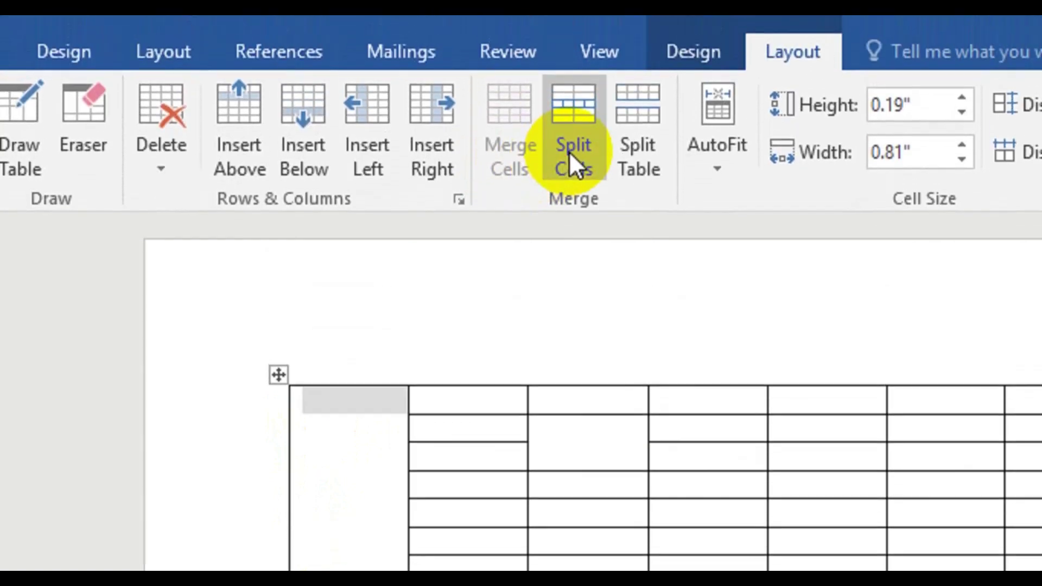
Split the merged first-column cell into 2 columns and 1 row.
left_click(569, 154)
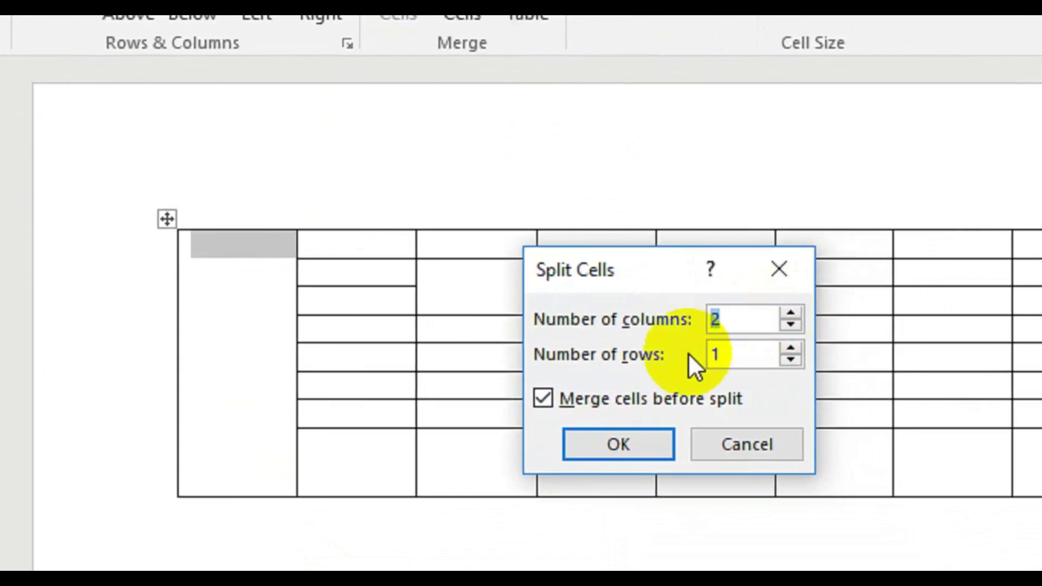
left_click(630, 441)
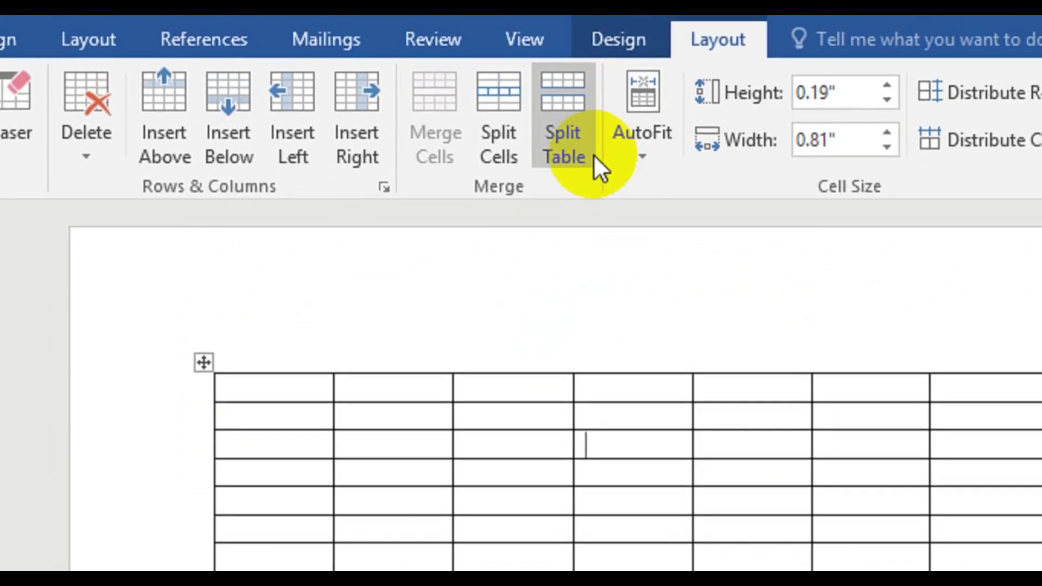
Split the table into a two-row table above and a six-row table below.
left_click(568, 155)
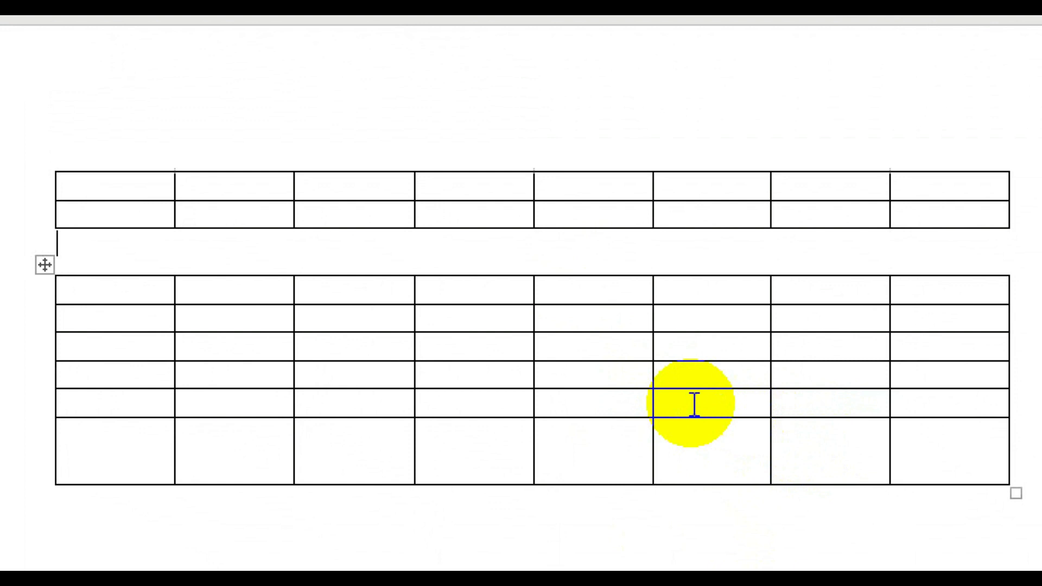
left_click(686, 366)
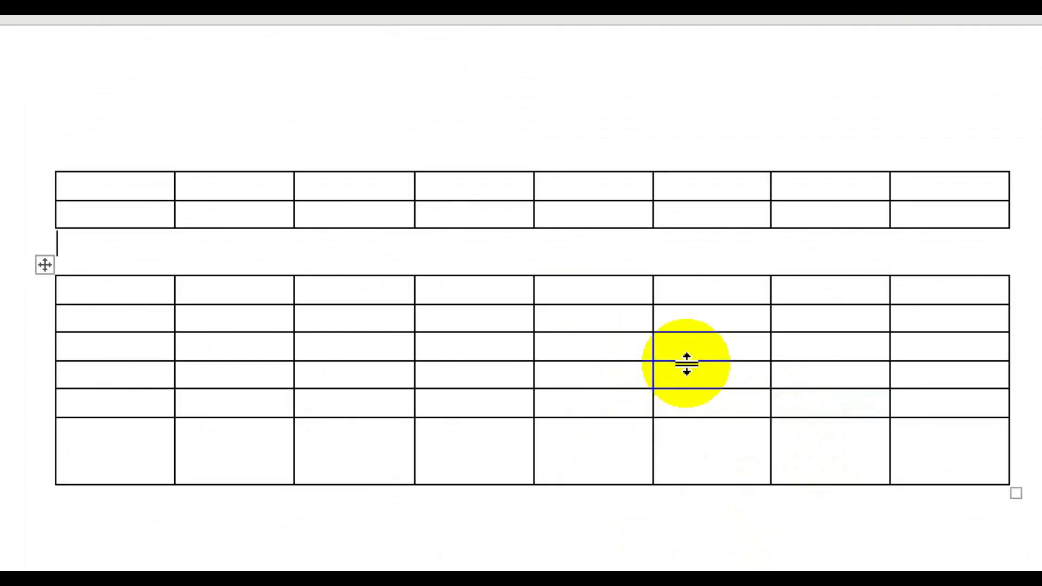
left_click(673, 344)
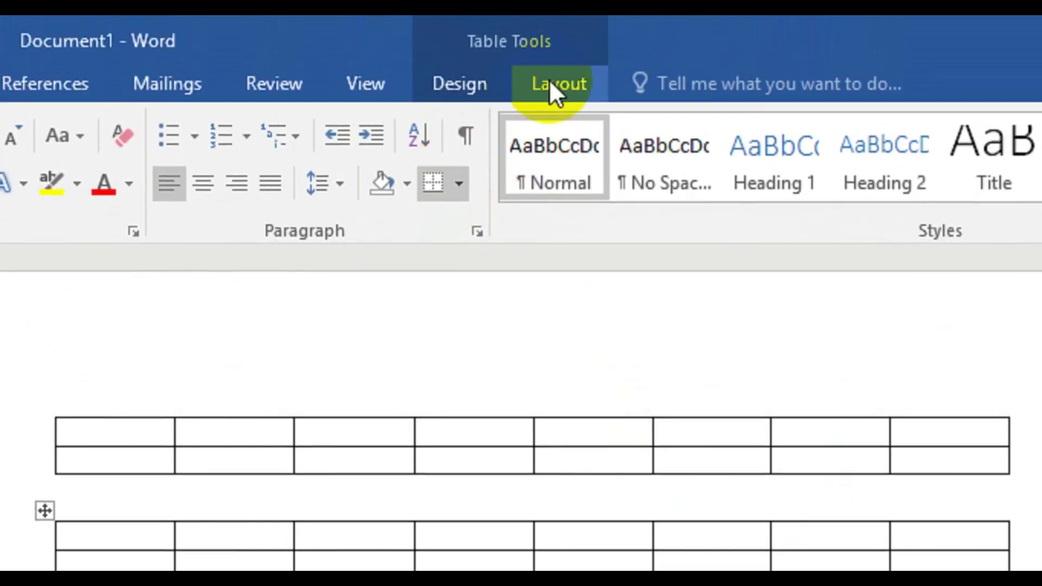
left_click(553, 81)
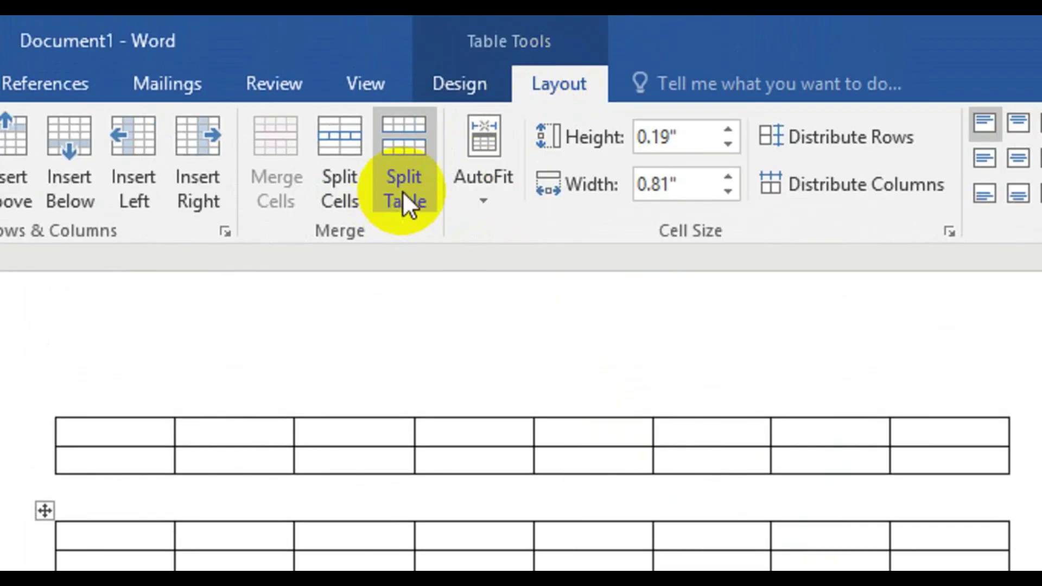